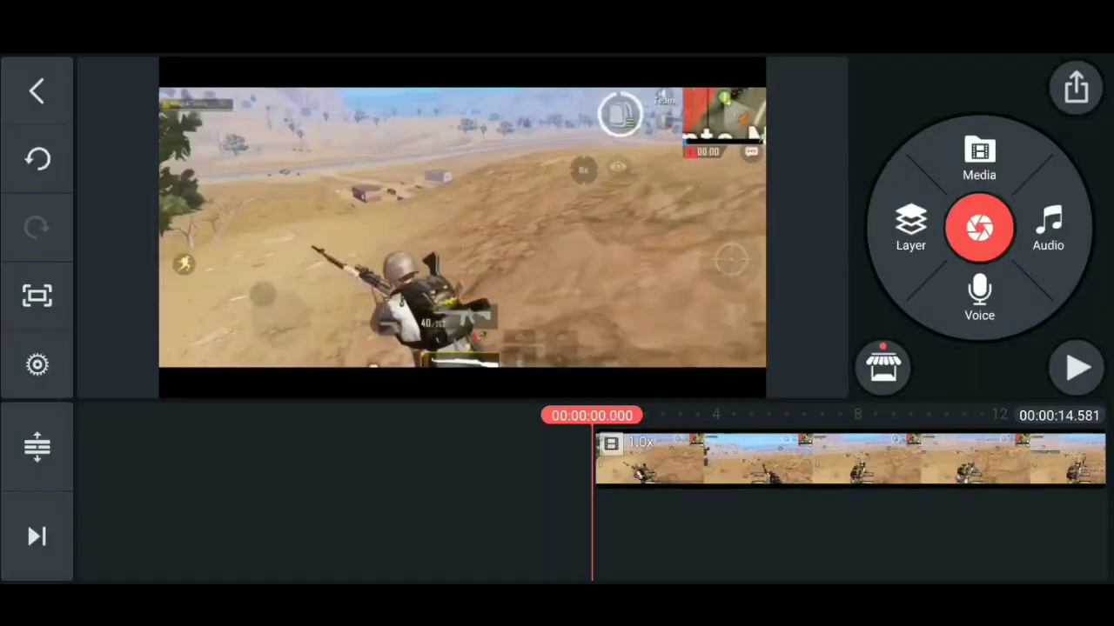
pyautogui.hscroll(8, 807, 459)
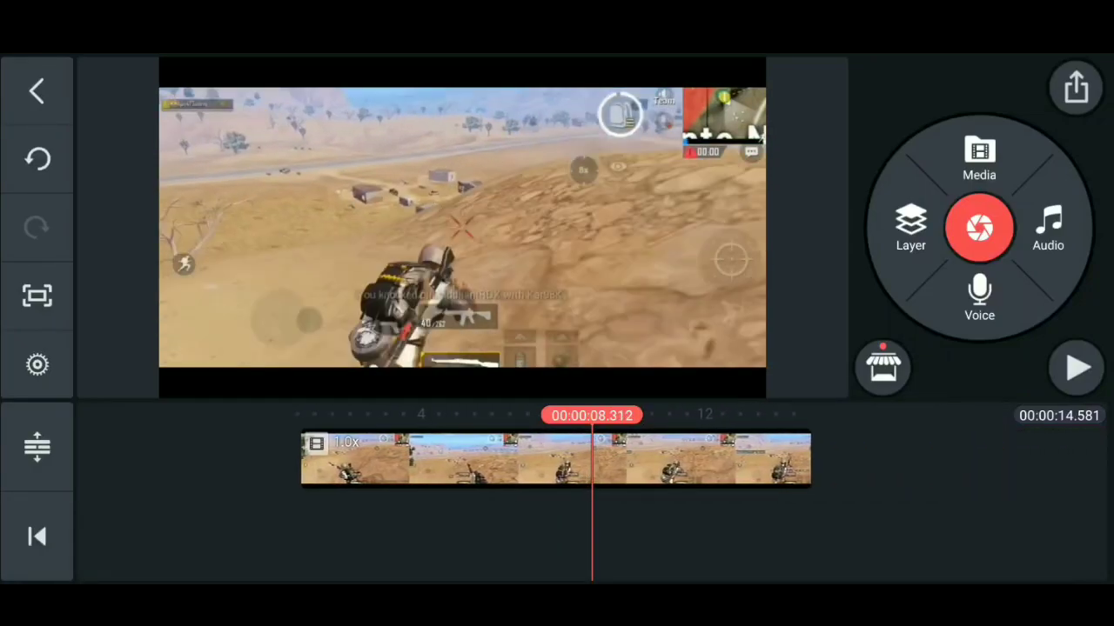
pyautogui.hscroll(-5, 807, 459)
pyautogui.hscroll(4, 757, 460)
pyautogui.hscroll(-7, 757, 460)
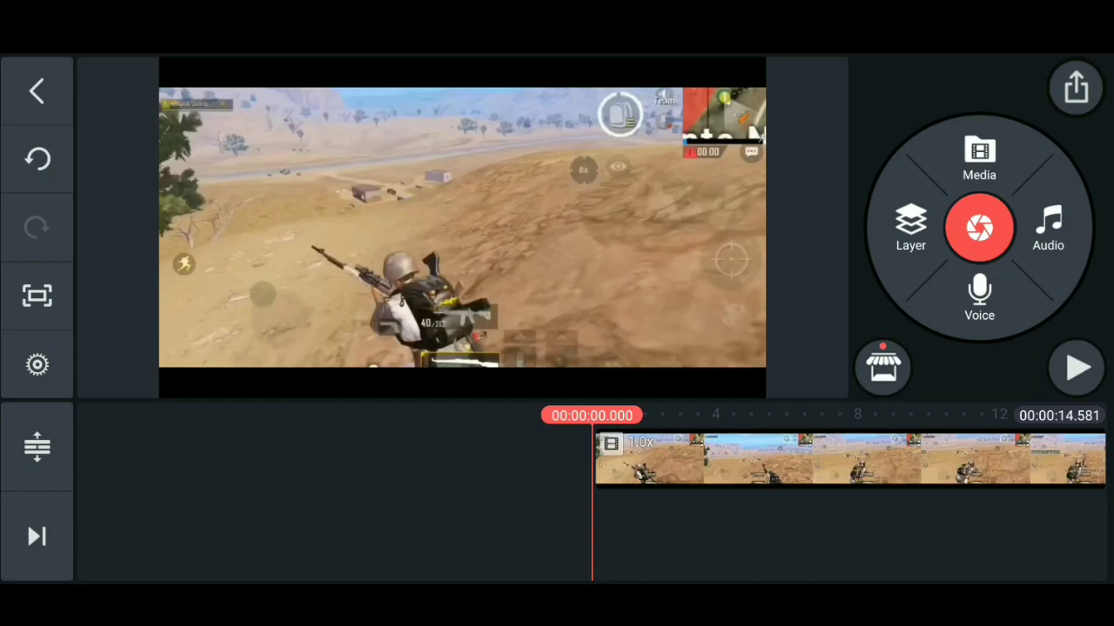
pyautogui.click(910, 228)
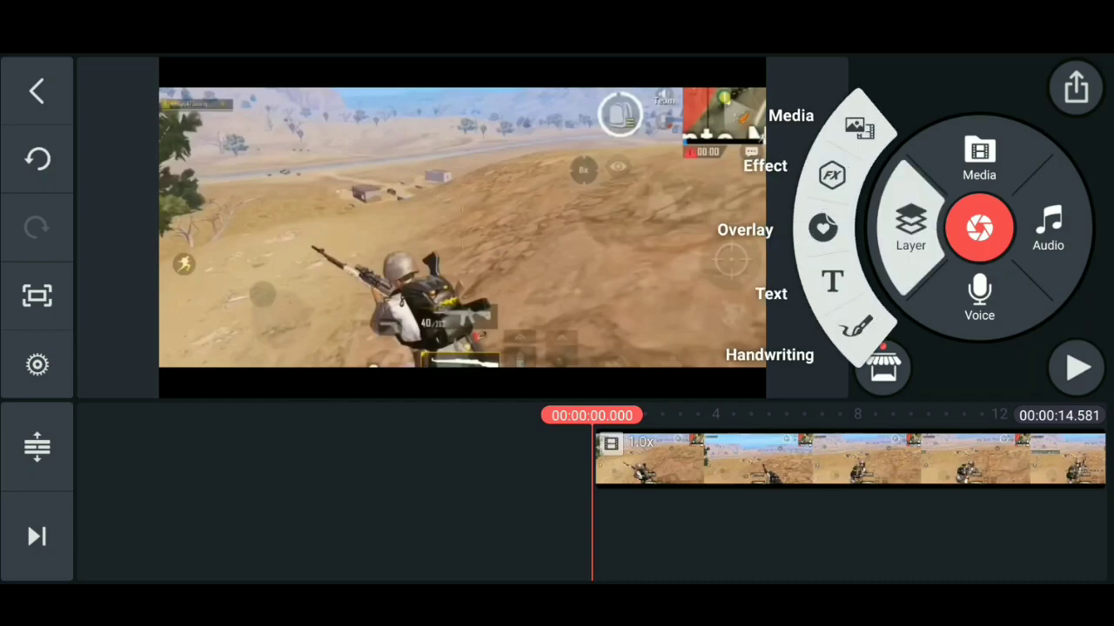
pyautogui.click(910, 228)
pyautogui.hscroll(10, 807, 459)
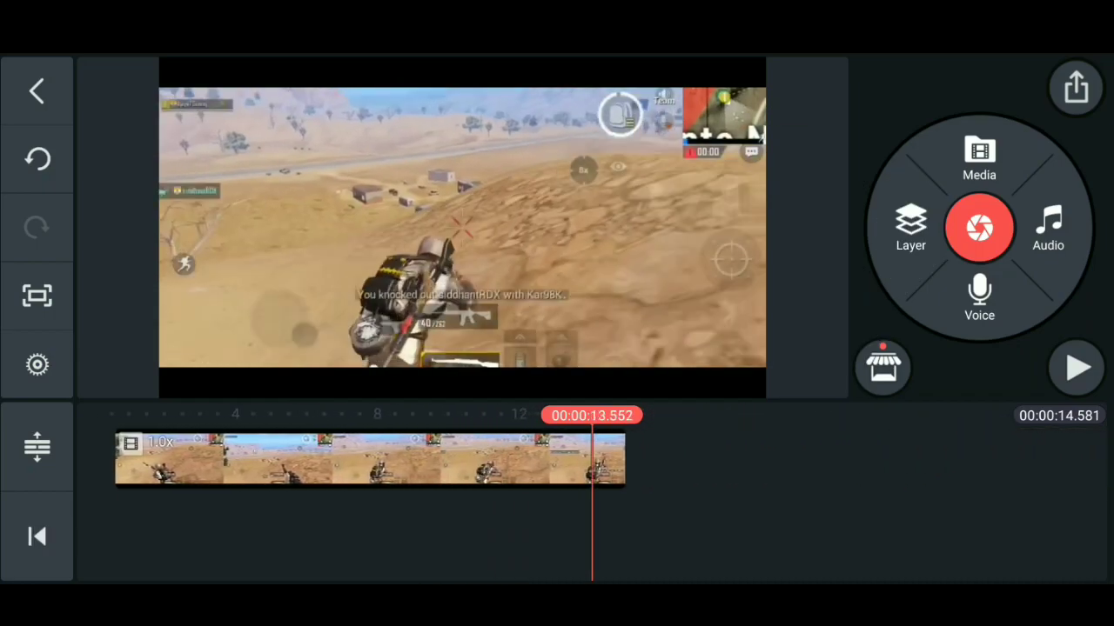
pyautogui.hscroll(-5, 538, 460)
pyautogui.hscroll(-9, 537, 460)
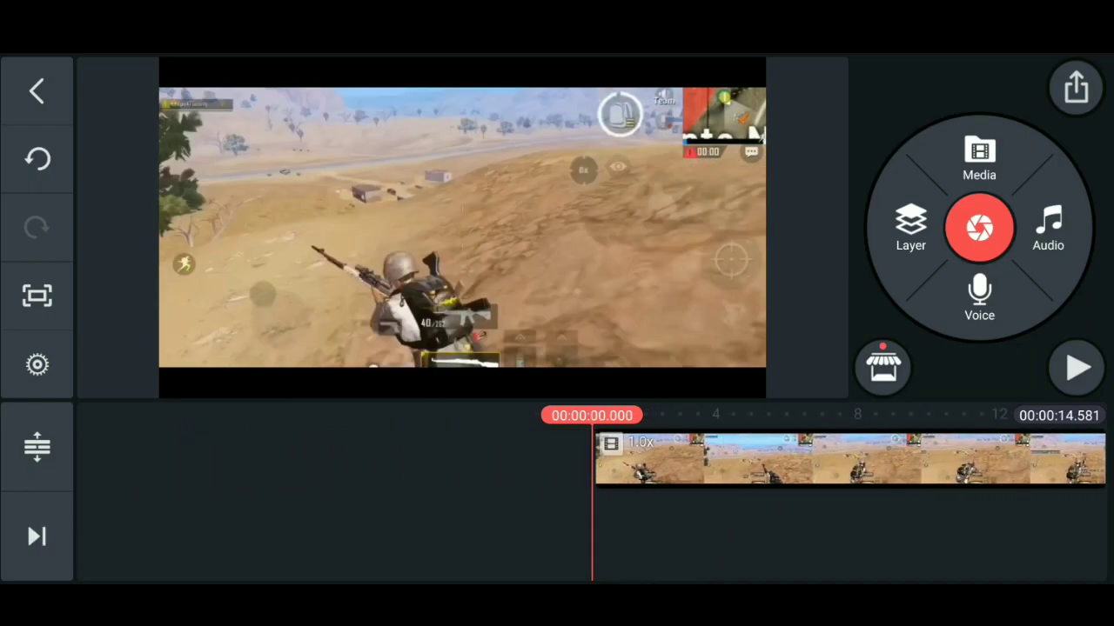
pyautogui.click(910, 228)
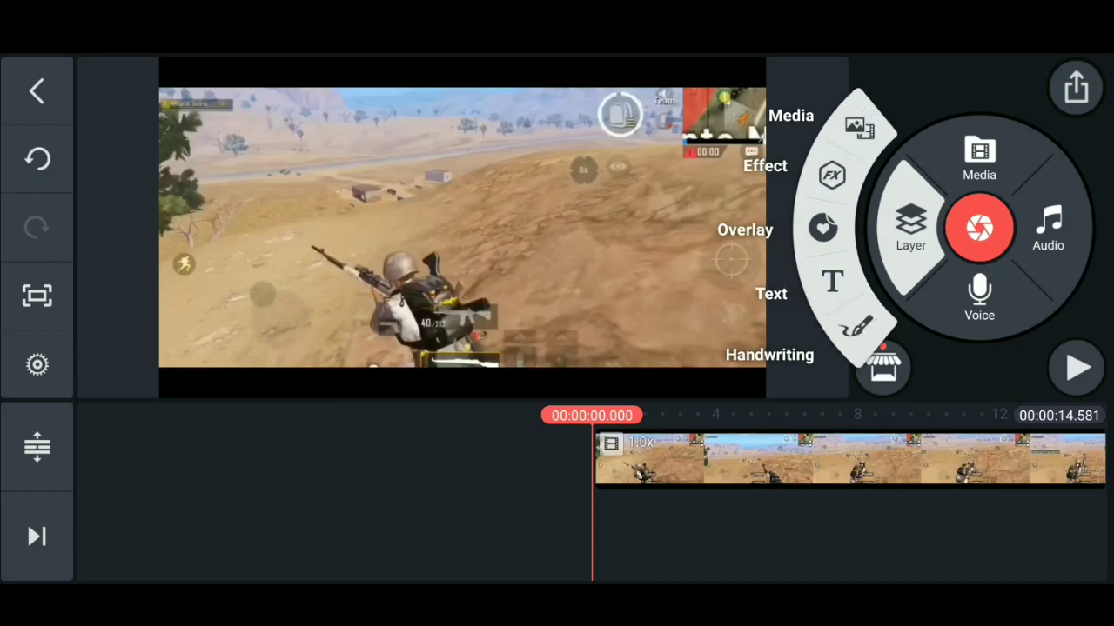
pyautogui.click(910, 228)
pyautogui.click(883, 368)
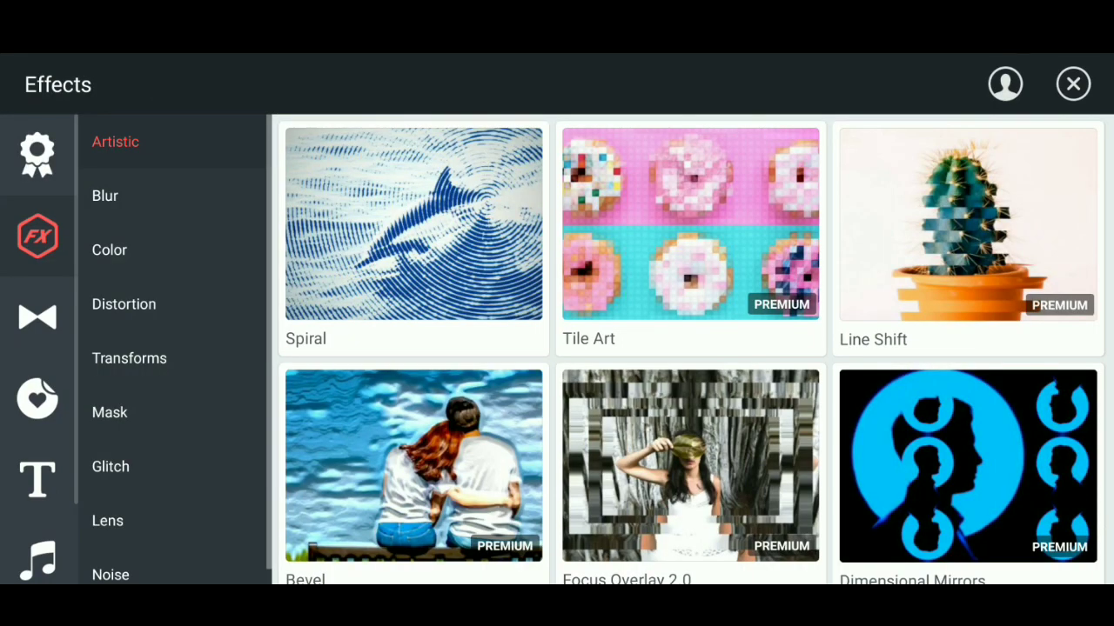
pyautogui.click(104, 195)
pyautogui.scroll(-3, 691, 348)
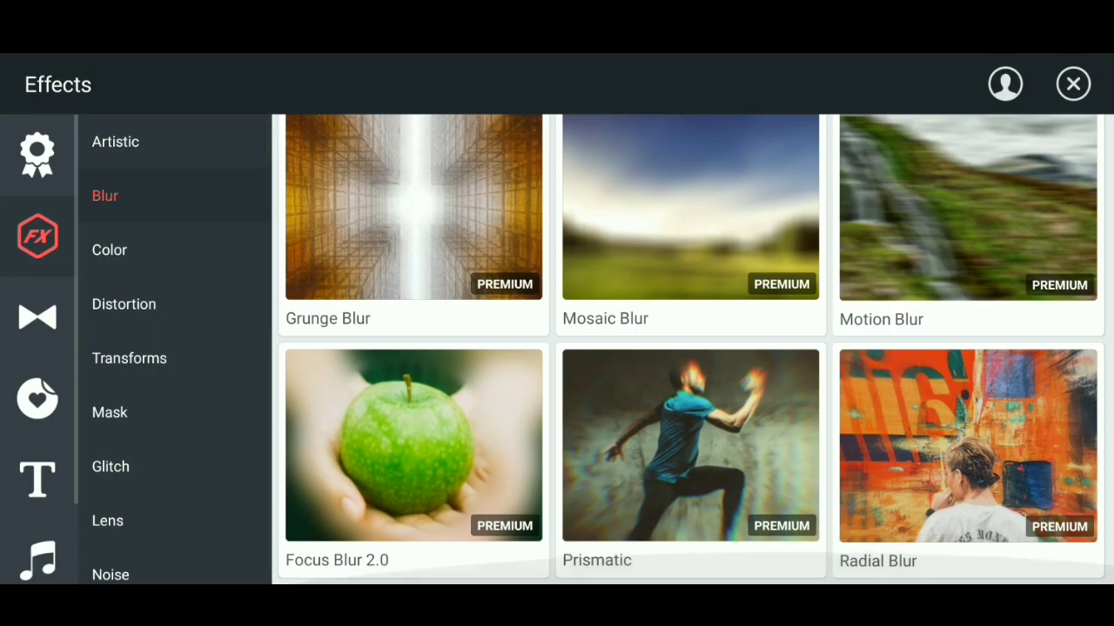
pyautogui.click(414, 446)
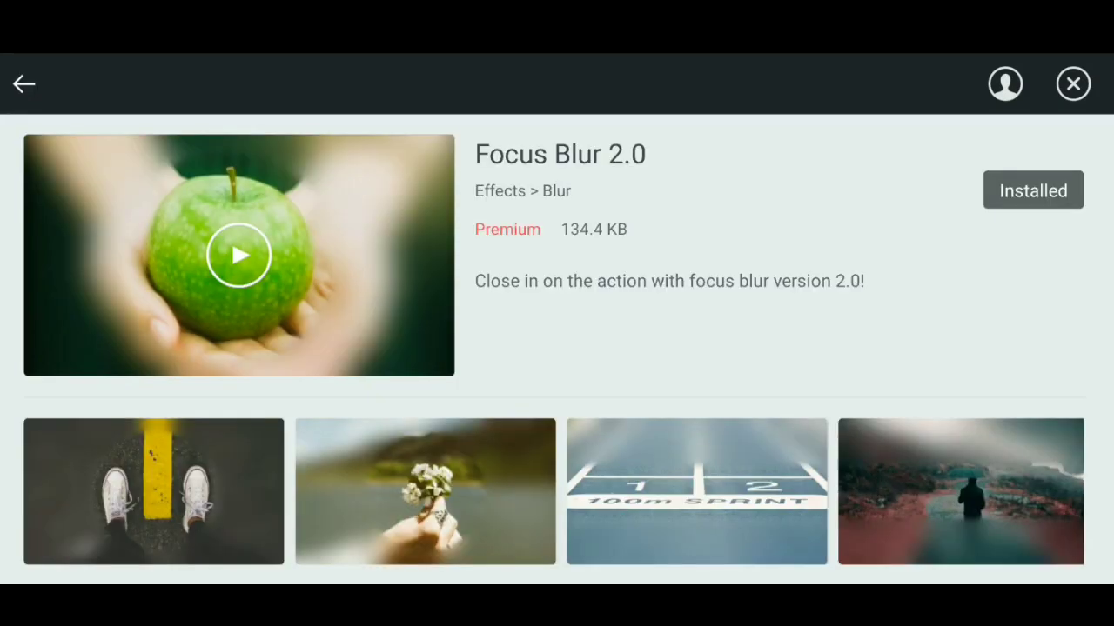
pyautogui.click(1073, 84)
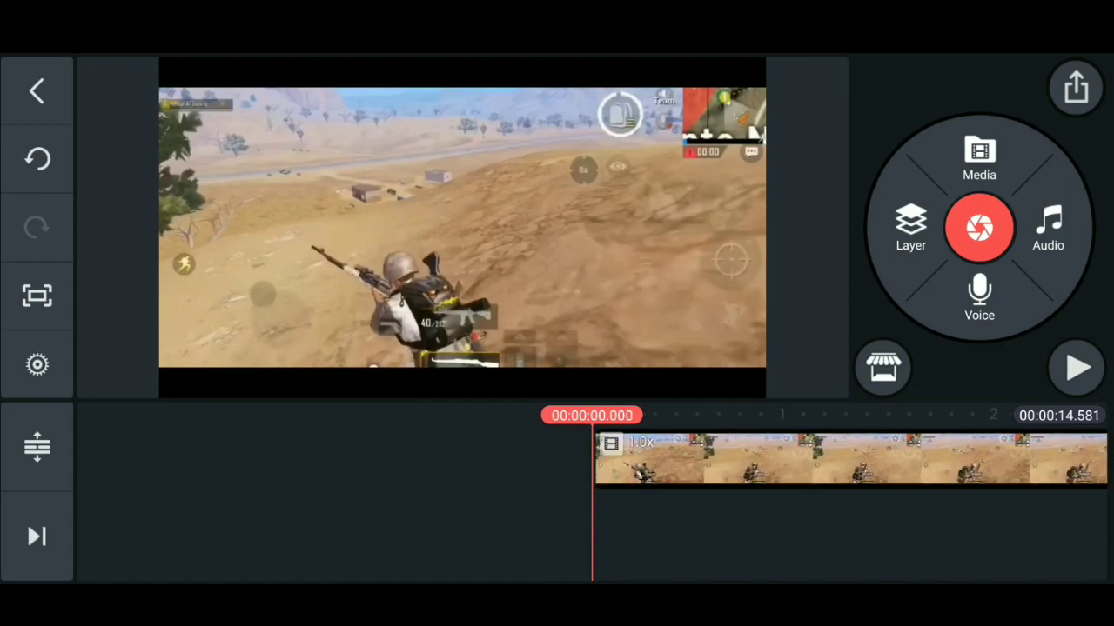
# - Scrub the playhead to about 3.3 seconds, where the scope view begins
pyautogui.moveTo(870, 459); pyautogui.dragTo(499, 459)
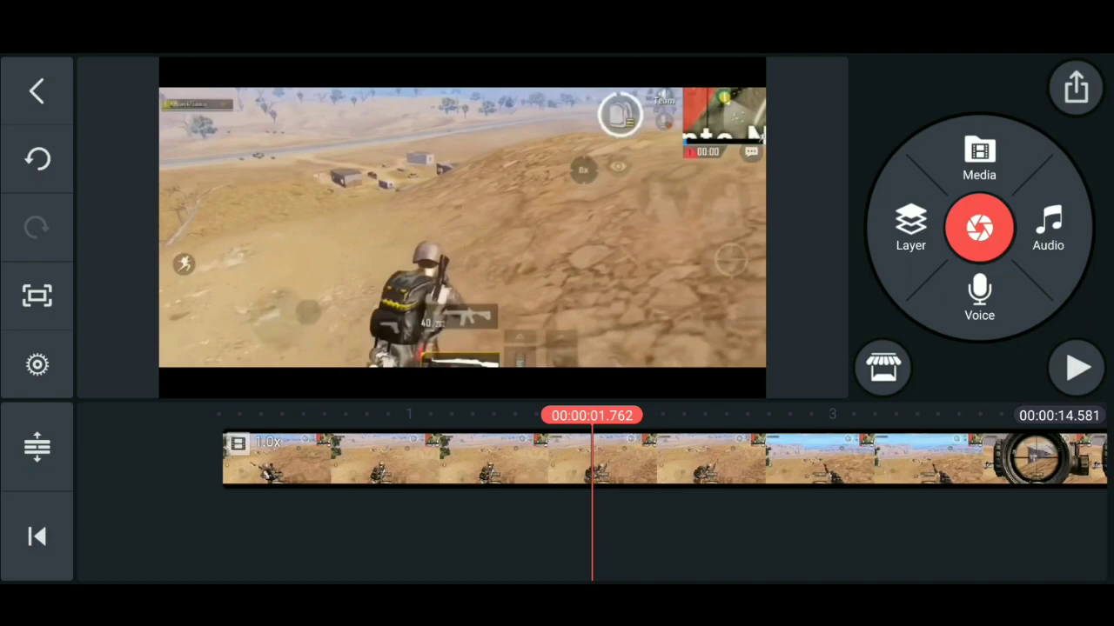
pyautogui.moveTo(609, 458); pyautogui.dragTo(437, 459)
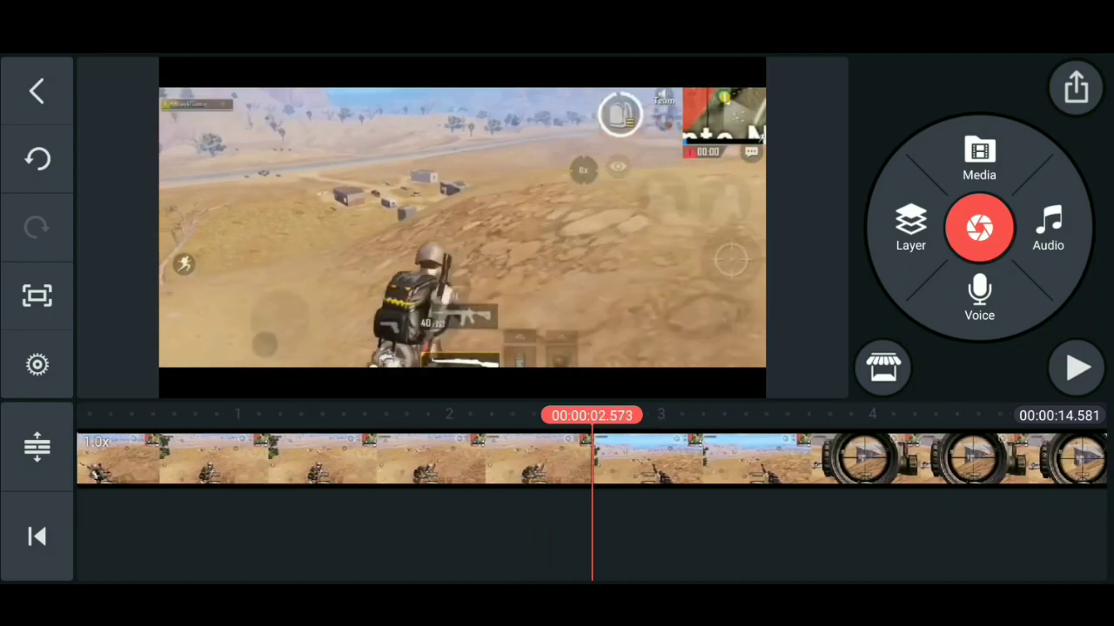
pyautogui.moveTo(522, 459); pyautogui.dragTo(368, 458)
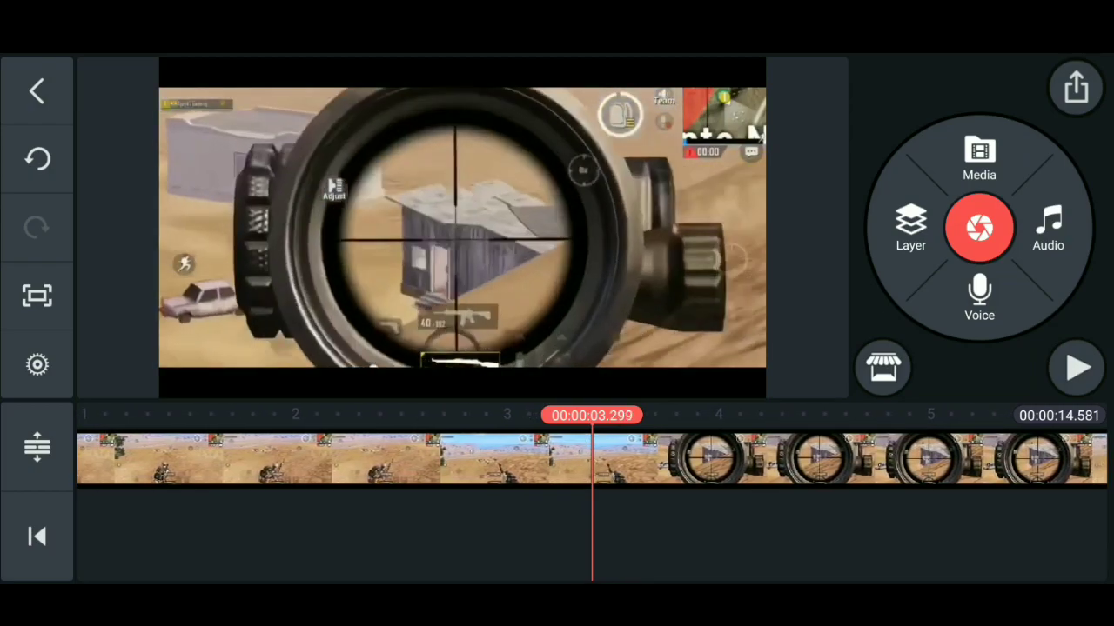
# - Bring up the Focus Blur 2.0 effect variants from the layer menu
pyautogui.click(910, 228)
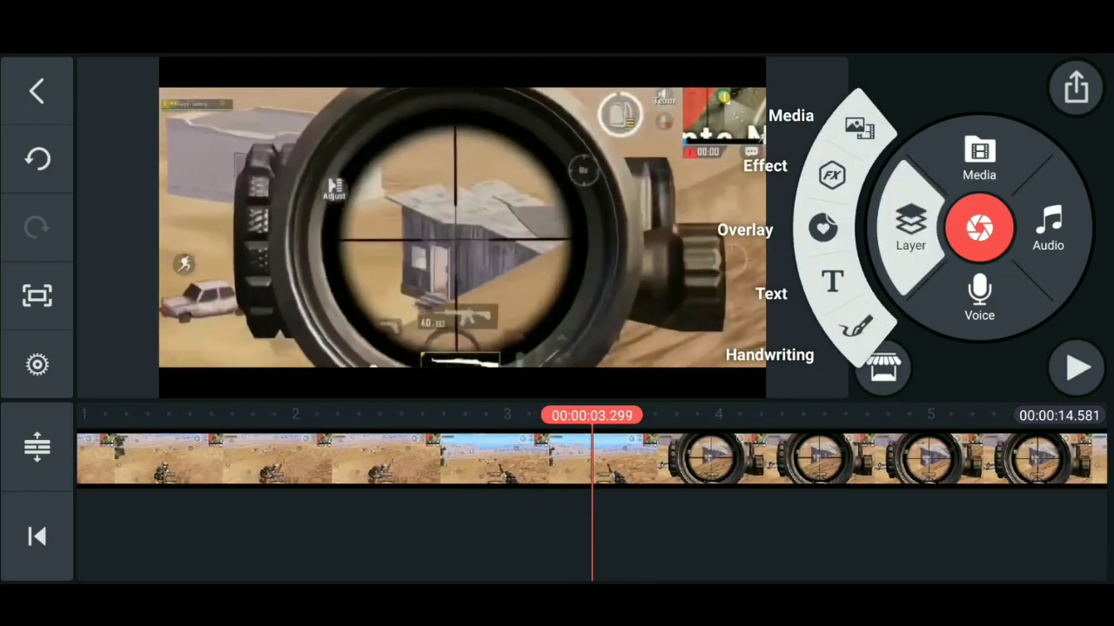
pyautogui.click(832, 175)
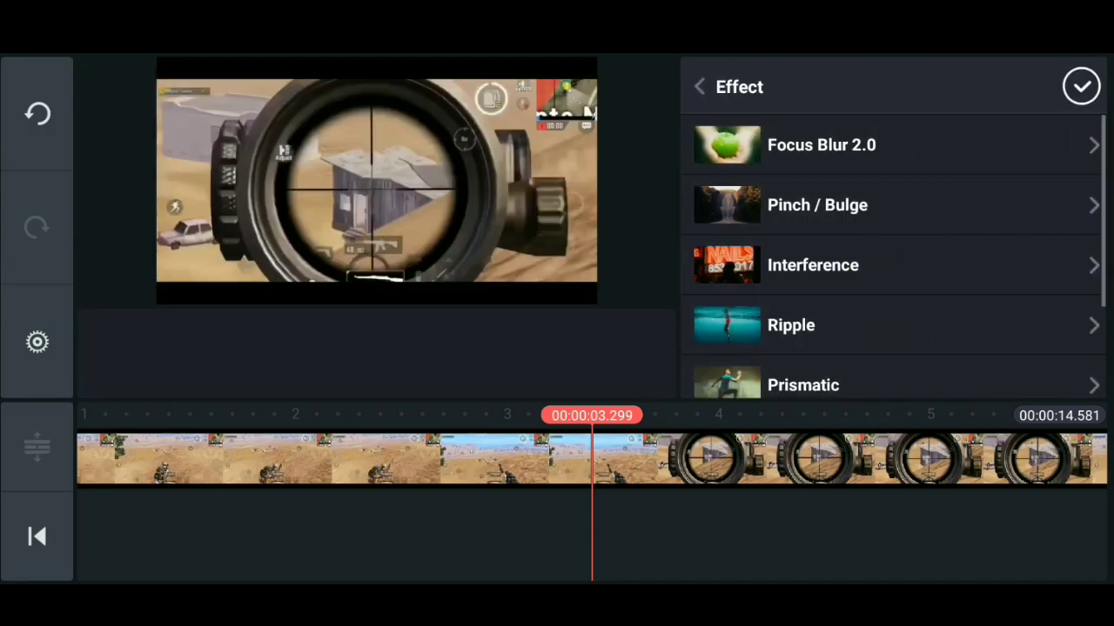
pyautogui.click(818, 145)
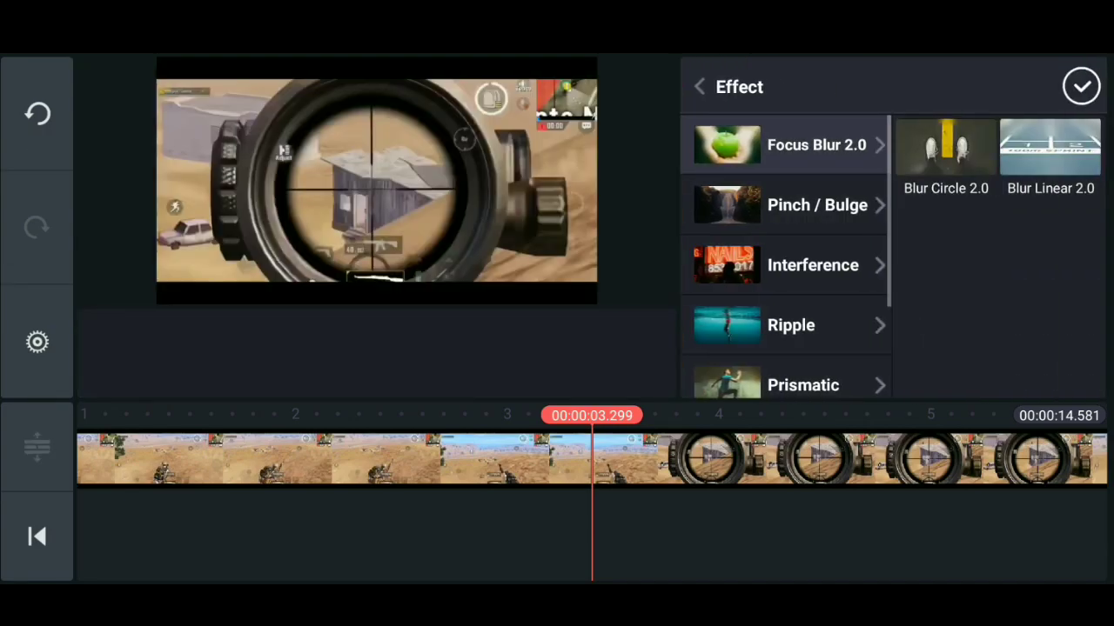
# - Add a Blur Circle 2.0 layer and drag its dashed box to fill the preview
pyautogui.click(946, 148)
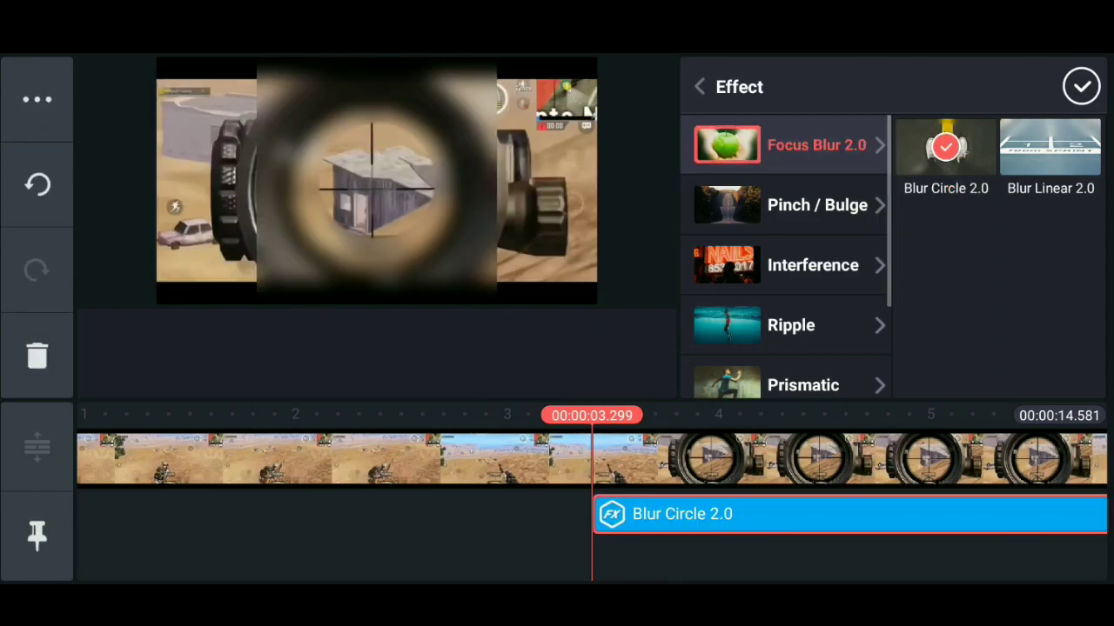
pyautogui.click(1080, 87)
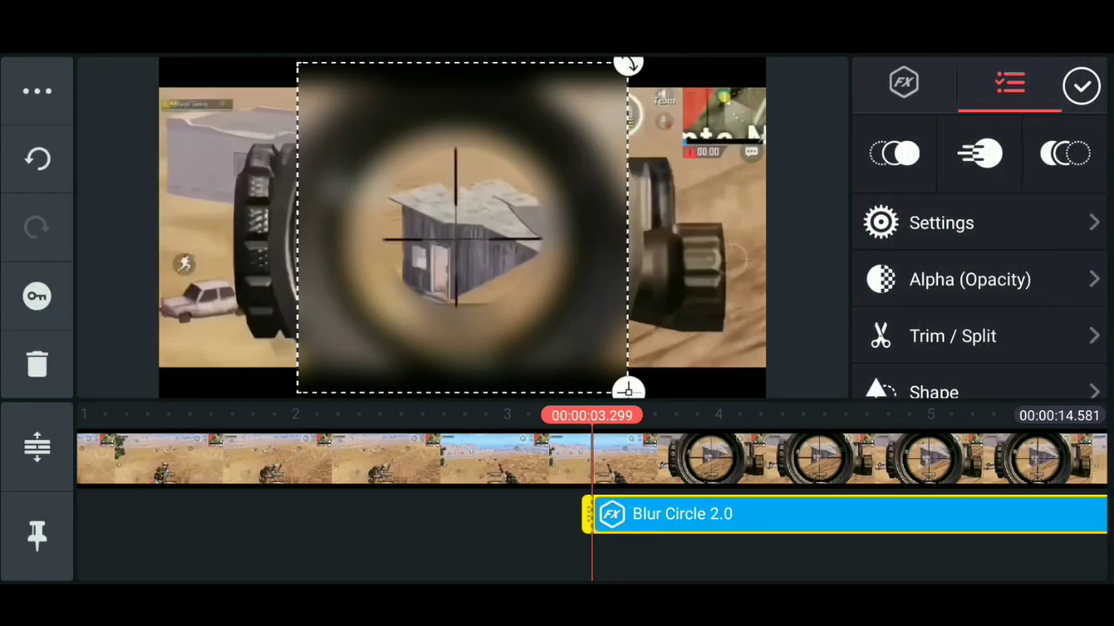
pyautogui.moveTo(627, 391)
pyautogui.mouseDown()
pyautogui.moveTo(671, 368)
pyautogui.moveTo(753, 354)
pyautogui.moveTo(763, 363)
pyautogui.mouseUp()
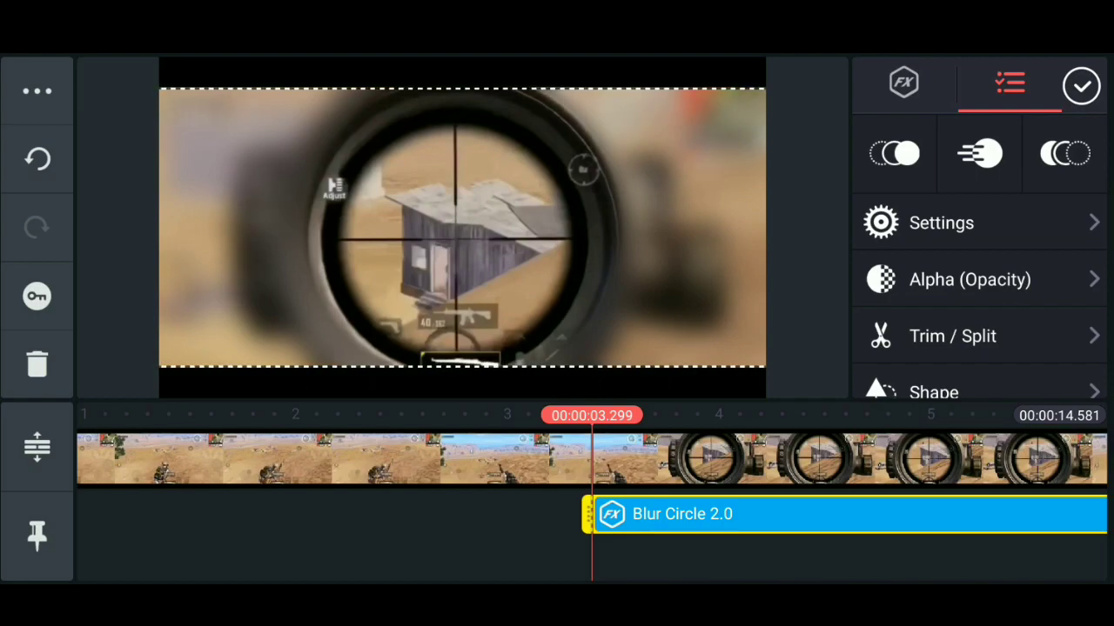
# - Give the blur smoothness 10, radius 24, centre 50/50 and strength 2, then confirm
pyautogui.click(941, 222)
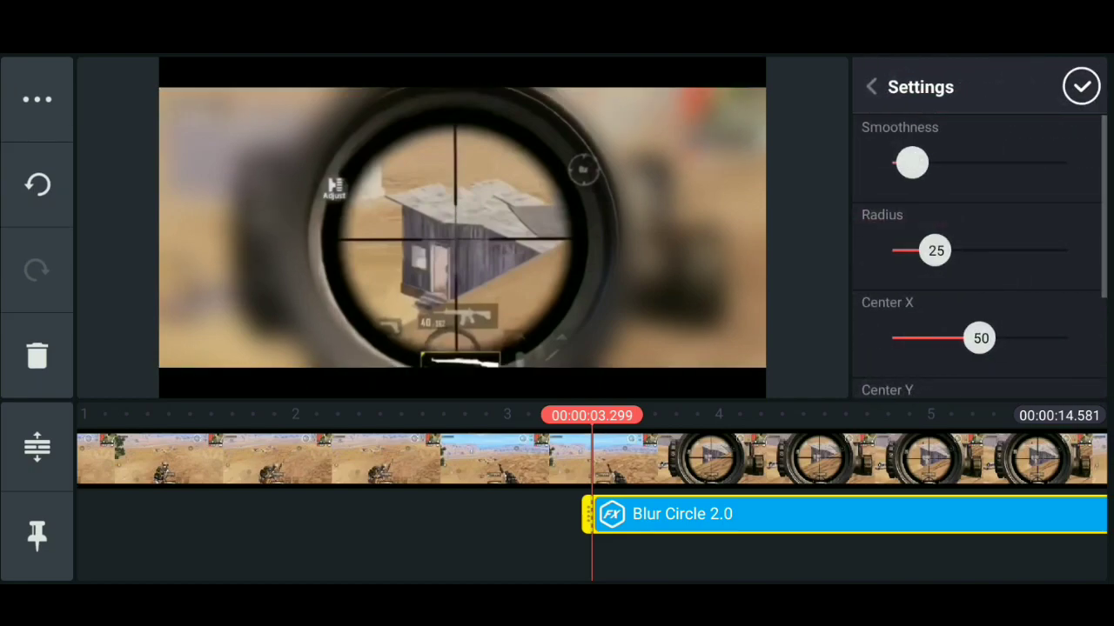
pyautogui.moveTo(912, 163); pyautogui.dragTo(1066, 163)
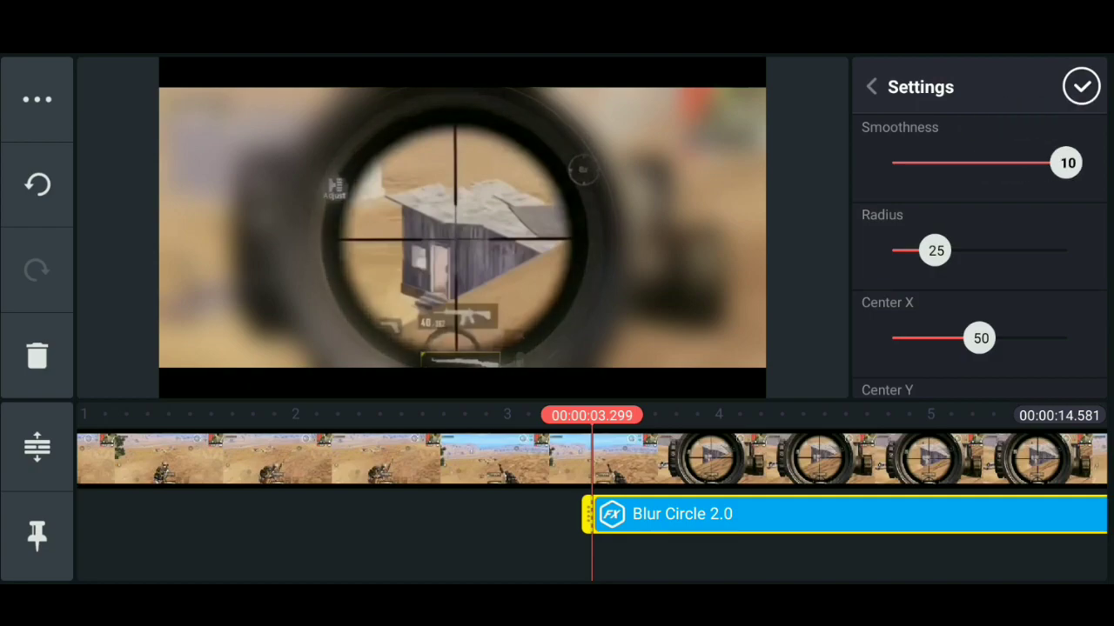
pyautogui.moveTo(935, 251)
pyautogui.mouseDown()
pyautogui.moveTo(1012, 250)
pyautogui.moveTo(914, 250)
pyautogui.moveTo(933, 251)
pyautogui.mouseUp()
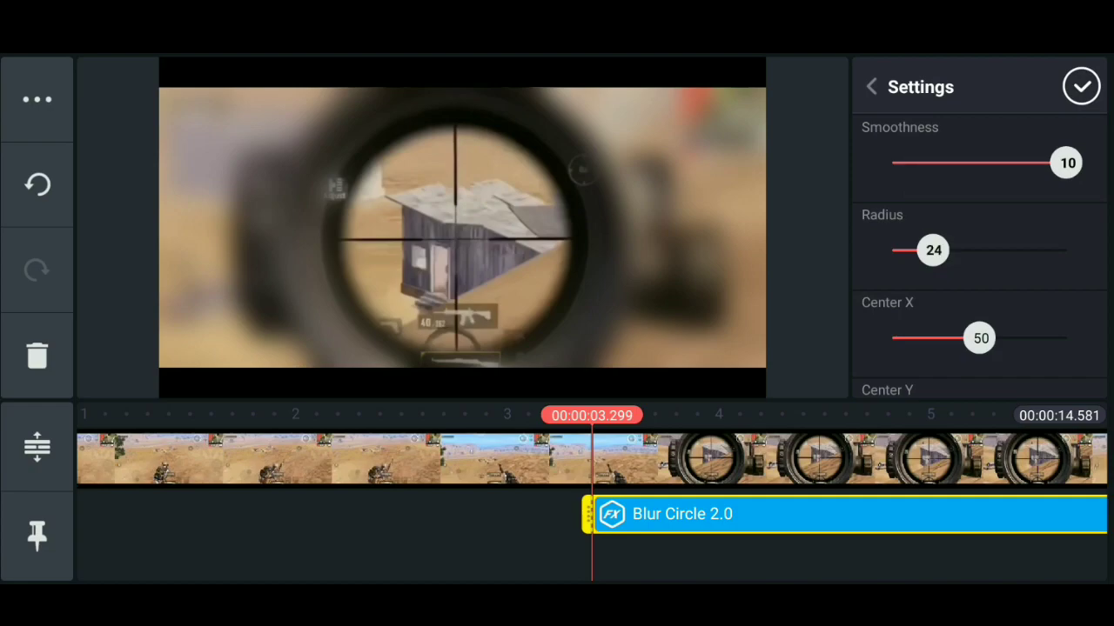
pyautogui.moveTo(981, 338)
pyautogui.mouseDown()
pyautogui.moveTo(1017, 337)
pyautogui.moveTo(968, 338)
pyautogui.moveTo(978, 337)
pyautogui.mouseUp()
pyautogui.scroll(-2, 979, 261)
pyautogui.moveTo(975, 358); pyautogui.dragTo(902, 358)
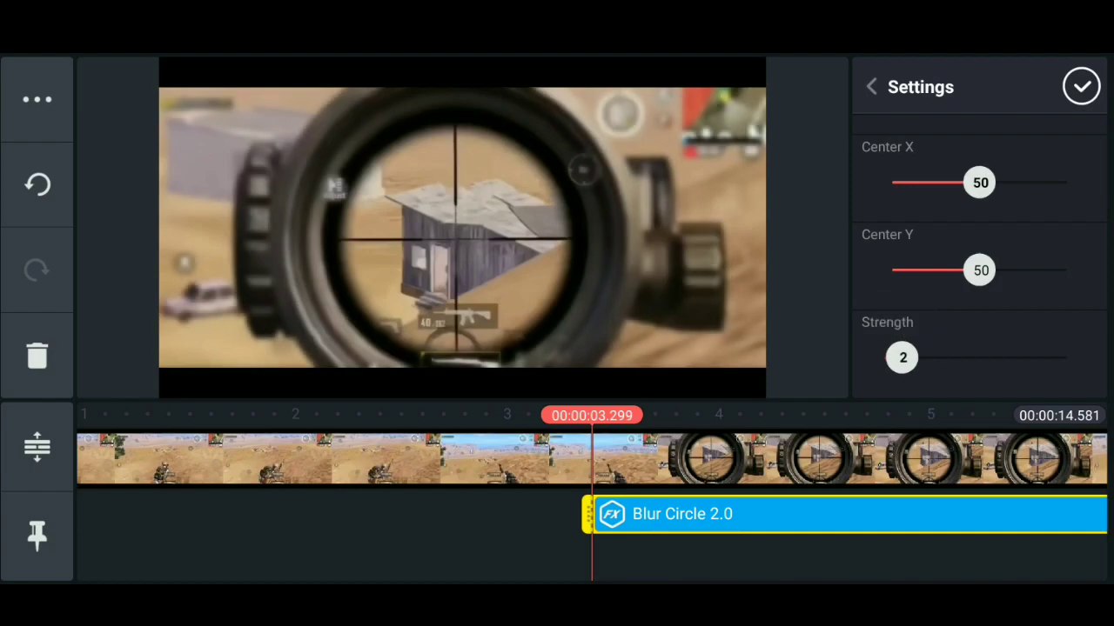
pyautogui.click(1081, 86)
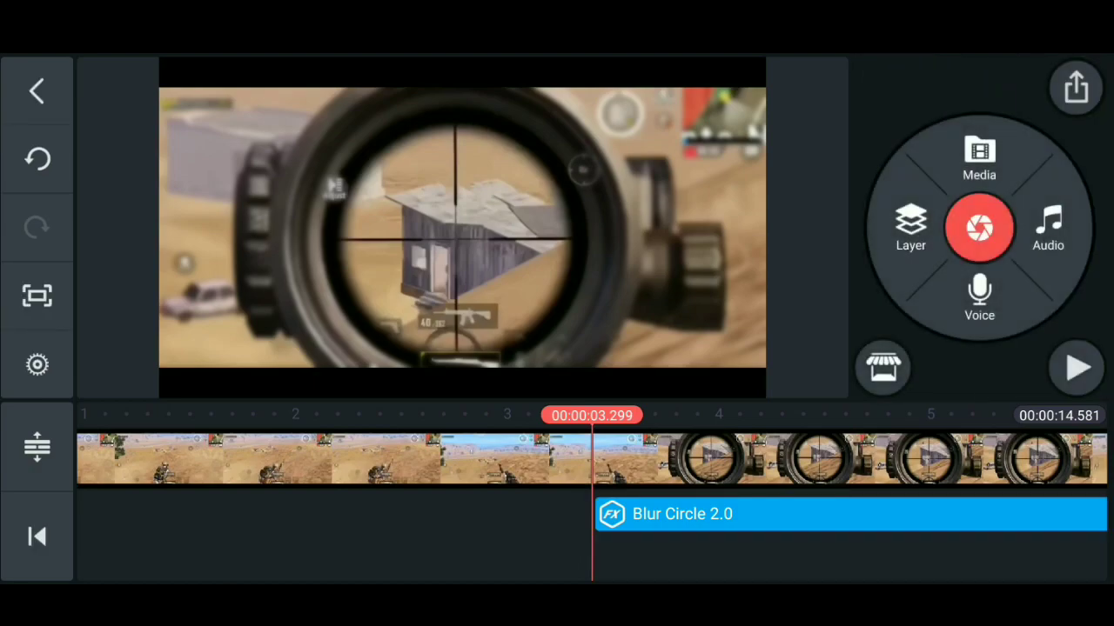
# - Zoom out the timeline and scrub to about 5.5 seconds, just past the scope shot
pyautogui.scroll(-3, 592, 458)
pyautogui.scroll(-2, 592, 458)
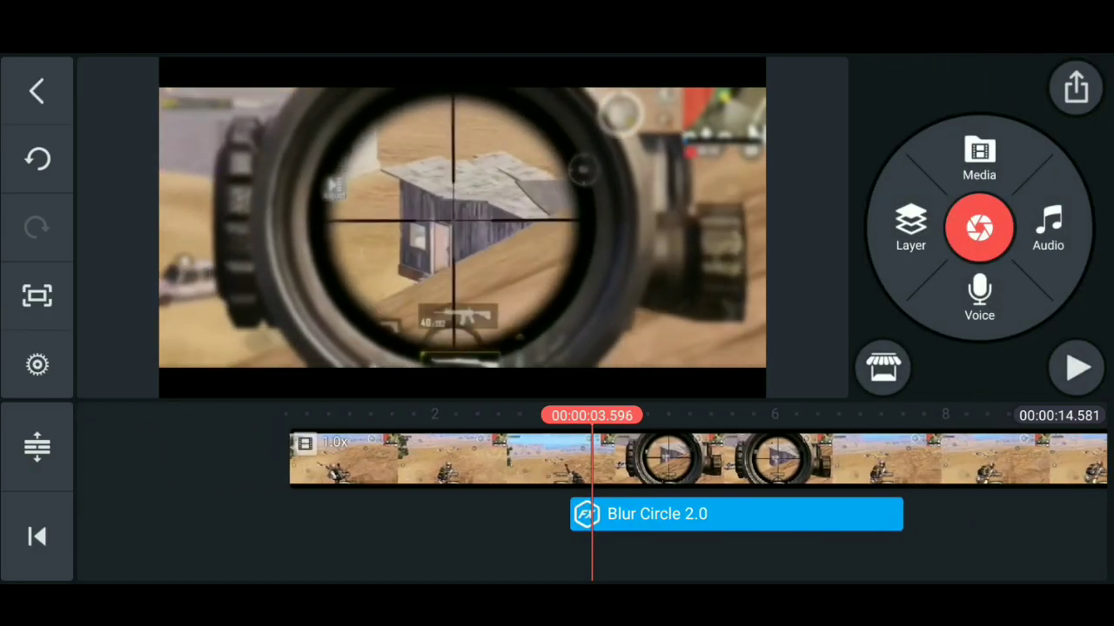
pyautogui.moveTo(591, 459); pyautogui.dragTo(371, 459)
pyautogui.moveTo(591, 459)
pyautogui.mouseDown()
pyautogui.moveTo(561, 459)
pyautogui.moveTo(666, 459)
pyautogui.mouseUp()
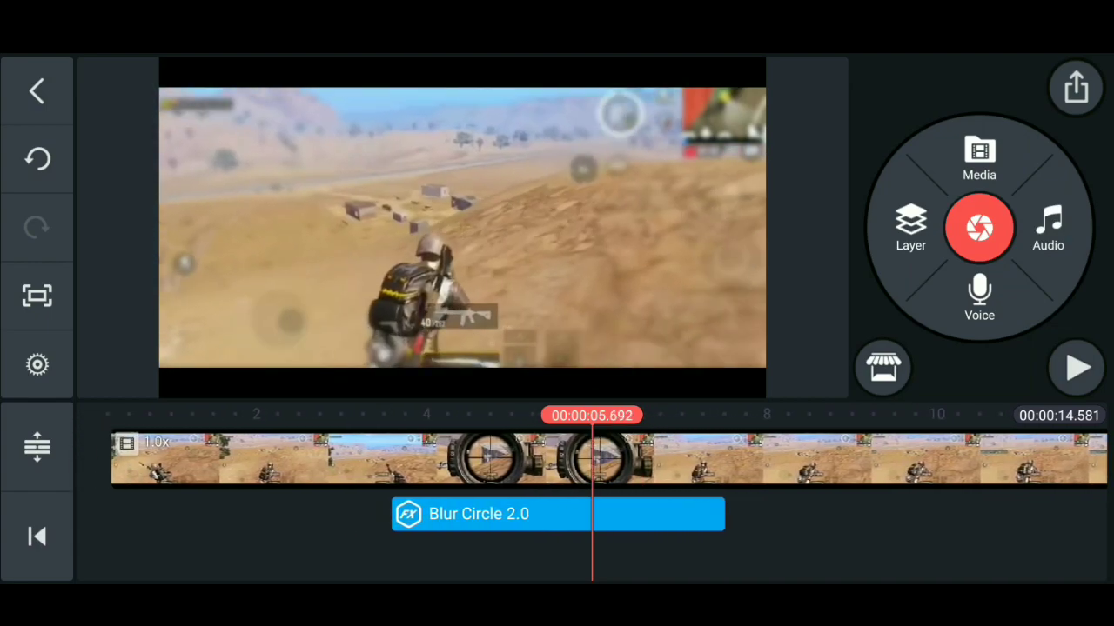
pyautogui.moveTo(591, 458)
pyautogui.mouseDown()
pyautogui.moveTo(851, 459)
pyautogui.moveTo(529, 459)
pyautogui.moveTo(589, 458)
pyautogui.mouseUp()
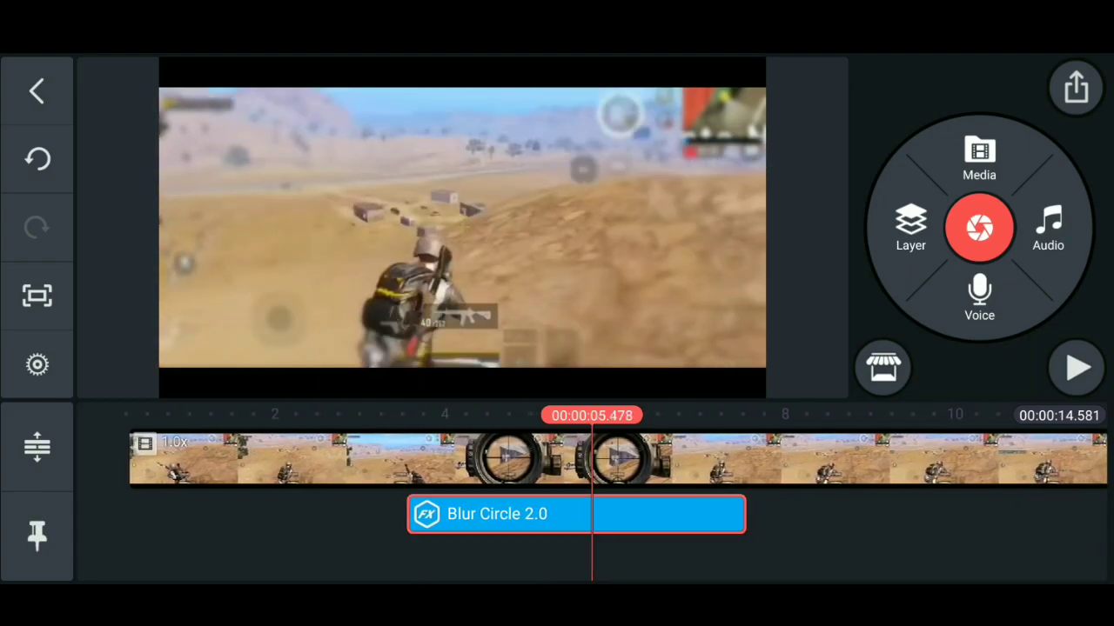
# - Split the Blur Circle layer at the playhead and select its second part
pyautogui.click(496, 515)
pyautogui.click(957, 336)
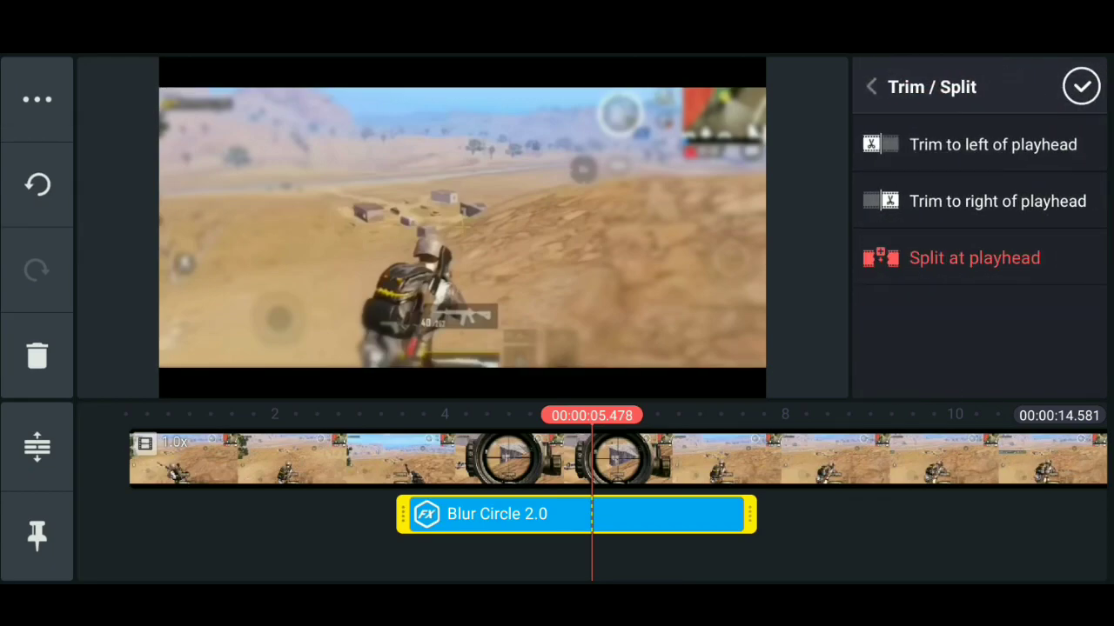
pyautogui.click(974, 258)
pyautogui.click(261, 557)
pyautogui.click(670, 514)
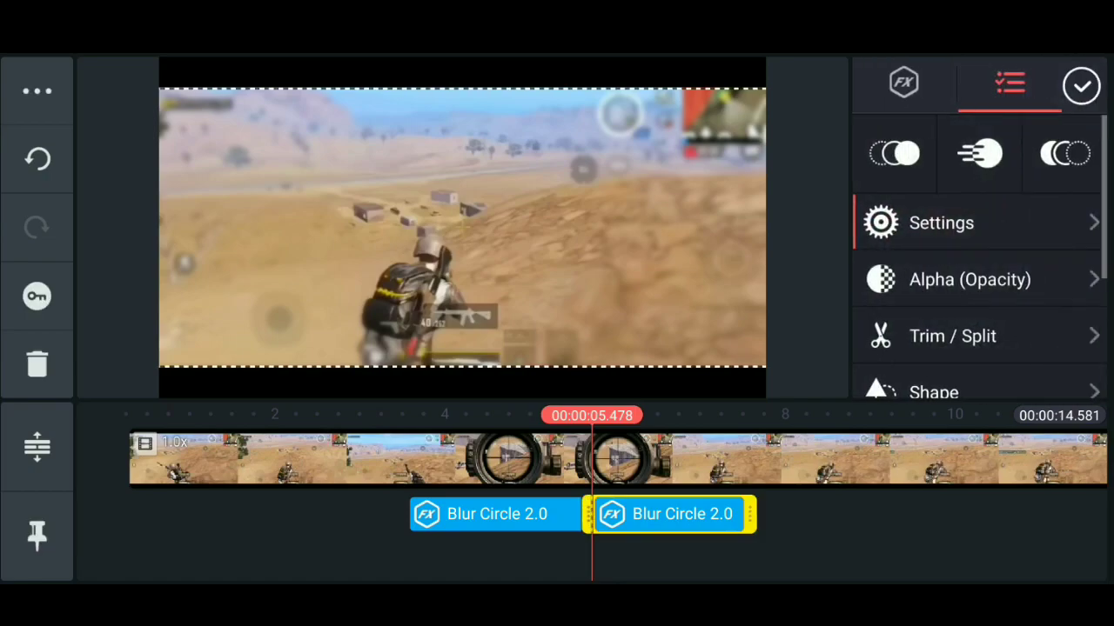
pyautogui.moveTo(609, 461); pyautogui.dragTo(563, 461)
# - Roughly reposition and enlarge the second blur circle over the character
pyautogui.click(942, 223)
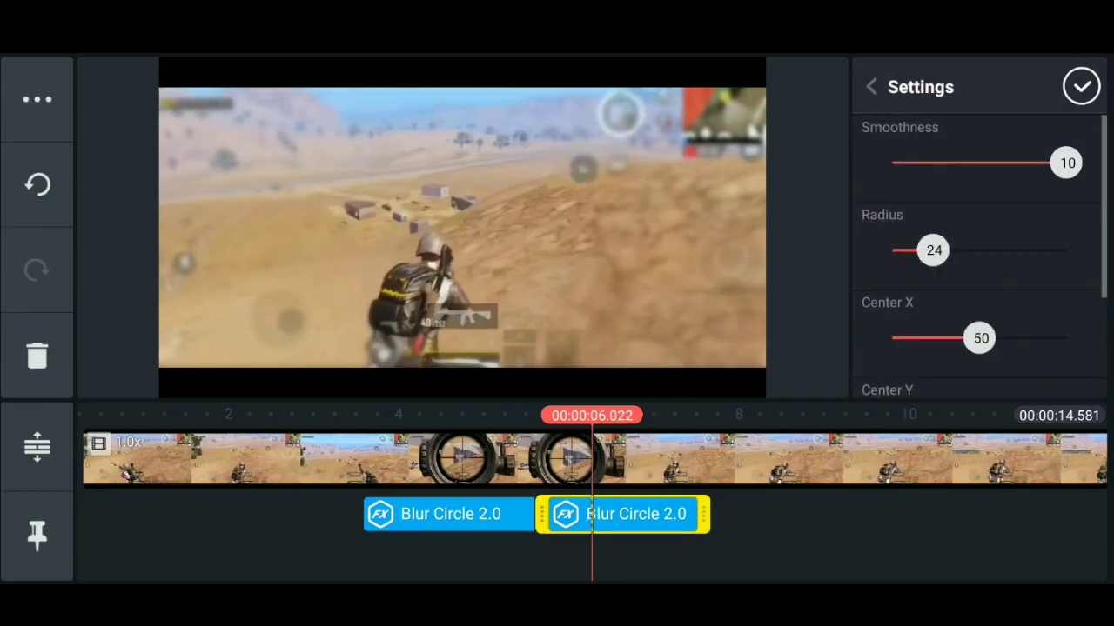
pyautogui.scroll(-2, 974, 261)
pyautogui.scroll(-1, 975, 261)
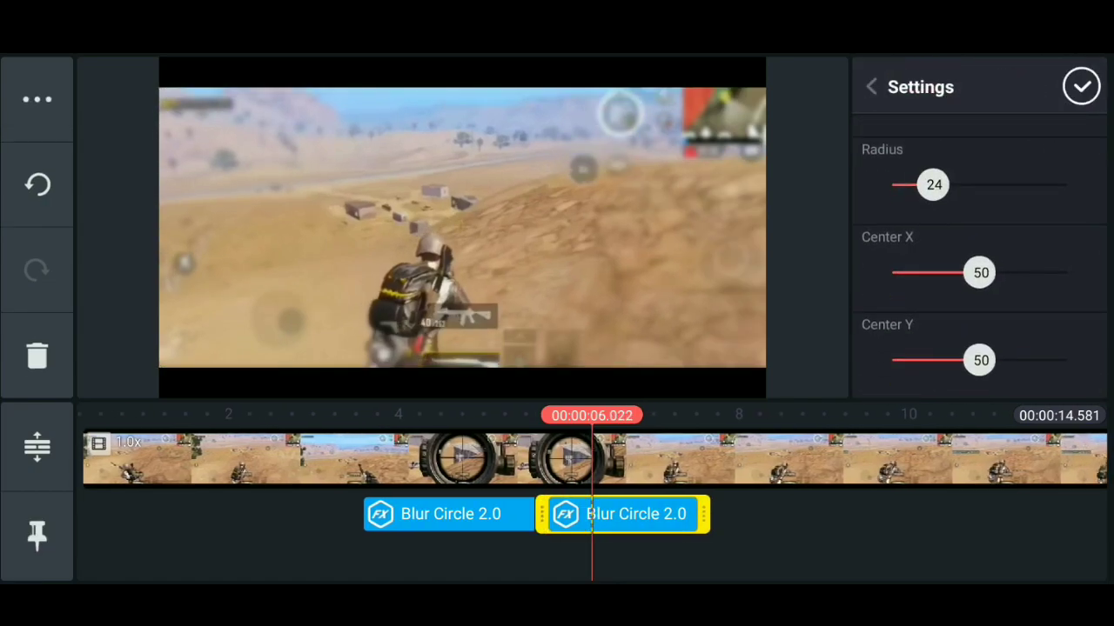
pyautogui.moveTo(979, 360); pyautogui.dragTo(1060, 360)
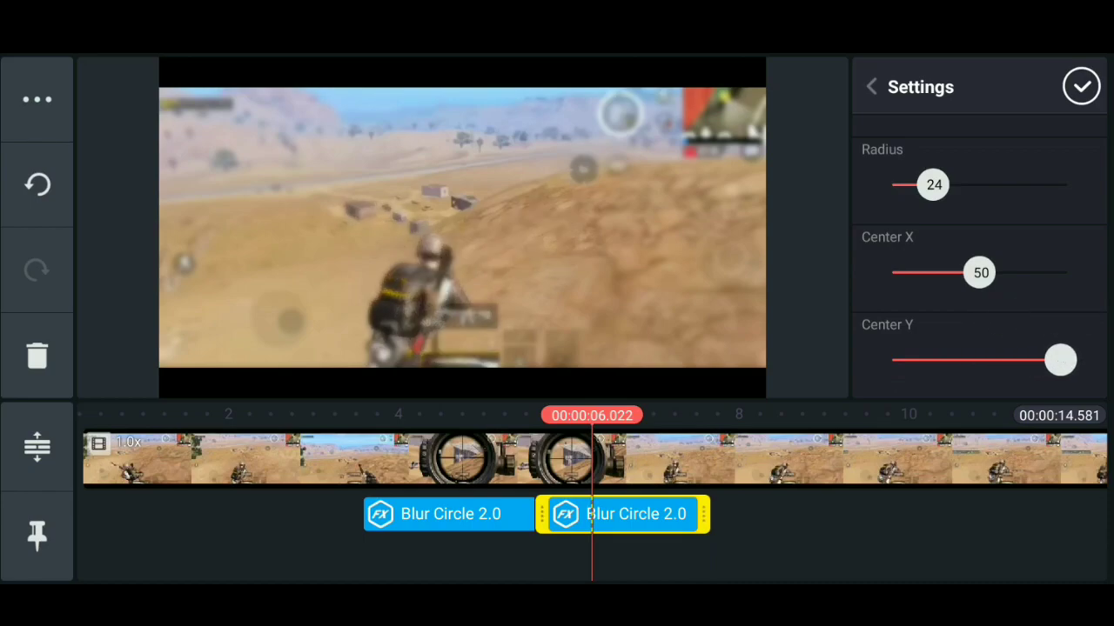
pyautogui.moveTo(979, 273)
pyautogui.mouseDown()
pyautogui.moveTo(948, 272)
pyautogui.moveTo(1000, 273)
pyautogui.moveTo(987, 272)
pyautogui.mouseUp()
pyautogui.moveTo(934, 185); pyautogui.dragTo(994, 184)
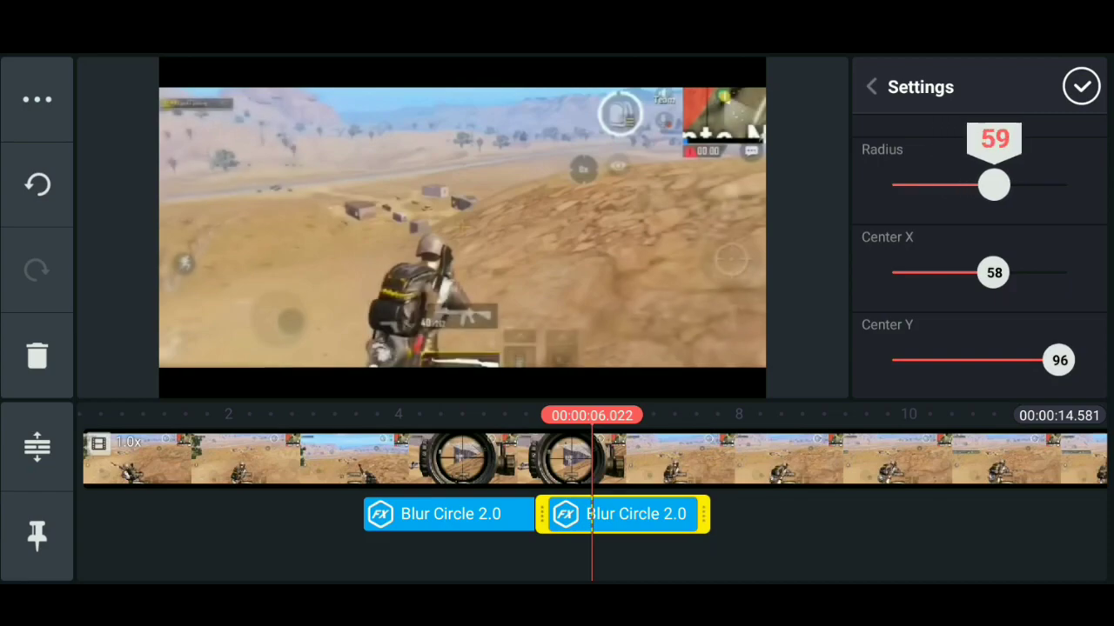
pyautogui.moveTo(989, 272)
pyautogui.mouseDown()
pyautogui.moveTo(893, 273)
pyautogui.moveTo(948, 272)
pyautogui.mouseUp()
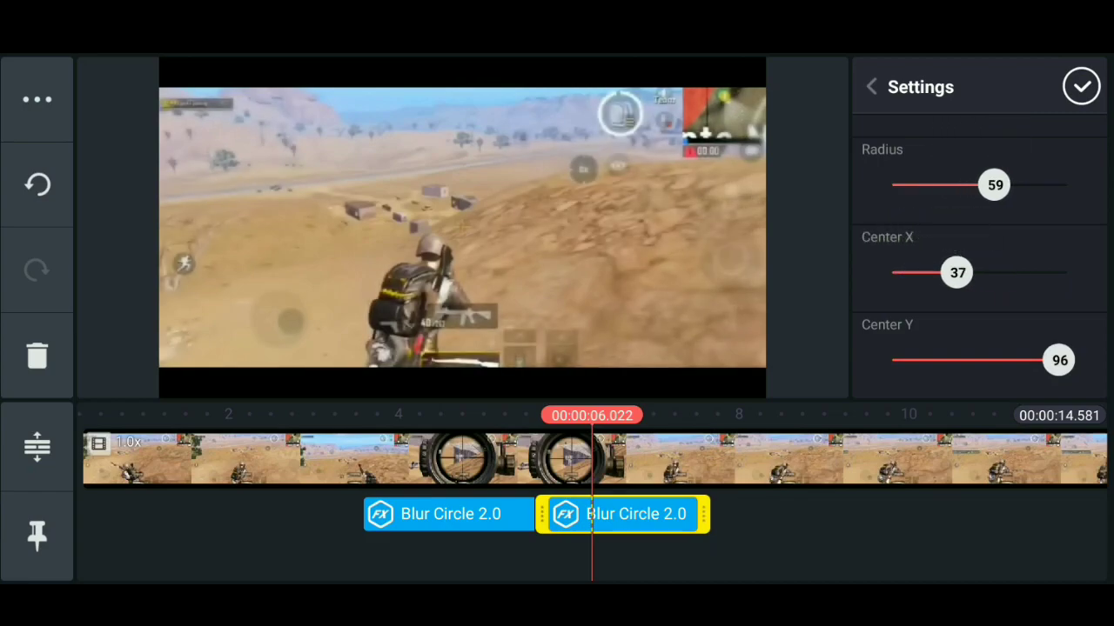
# - Fine-tune the second blur to radius 53, centre 54/52 and strength 3
pyautogui.scroll(2, 979, 261)
pyautogui.moveTo(1067, 162)
pyautogui.mouseDown()
pyautogui.moveTo(1006, 162)
pyautogui.moveTo(1067, 163)
pyautogui.mouseUp()
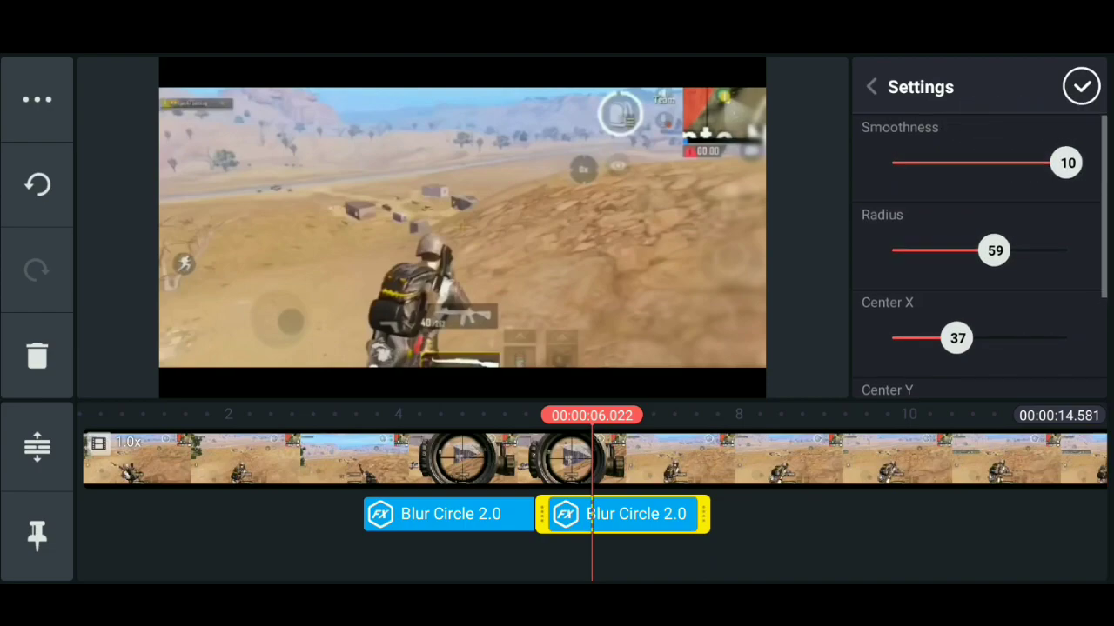
pyautogui.moveTo(994, 250)
pyautogui.mouseDown()
pyautogui.moveTo(1065, 250)
pyautogui.moveTo(910, 251)
pyautogui.moveTo(1021, 250)
pyautogui.moveTo(952, 251)
pyautogui.moveTo(981, 251)
pyautogui.mouseUp()
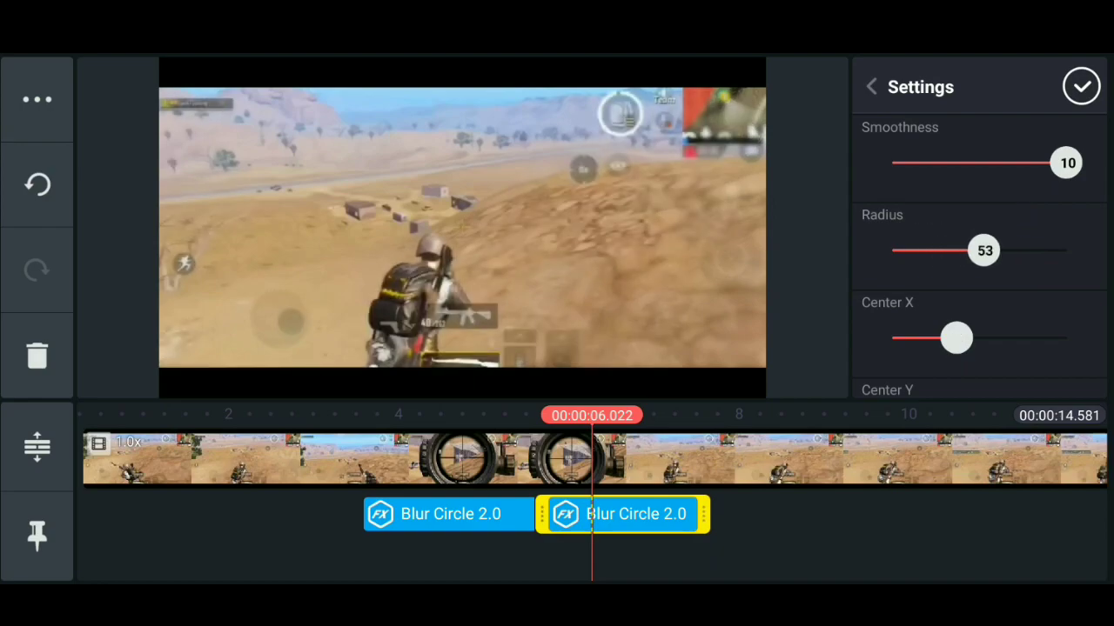
pyautogui.moveTo(956, 338); pyautogui.dragTo(982, 338)
pyautogui.scroll(-3, 979, 261)
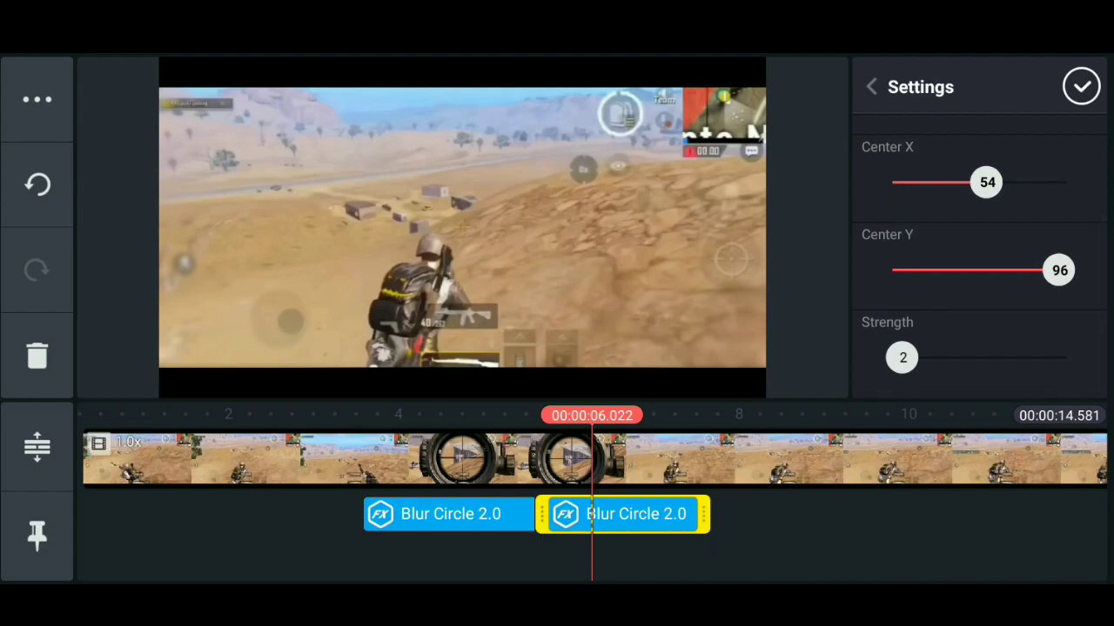
pyautogui.moveTo(1059, 270); pyautogui.dragTo(982, 270)
pyautogui.moveTo(901, 358)
pyautogui.mouseDown()
pyautogui.moveTo(1019, 357)
pyautogui.moveTo(920, 358)
pyautogui.mouseUp()
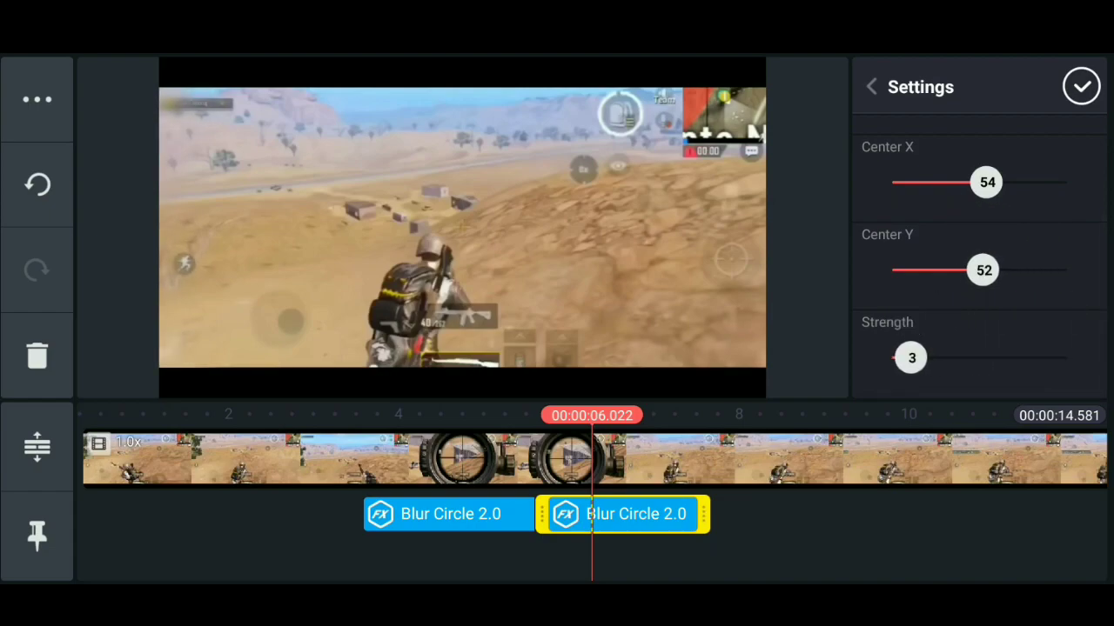
pyautogui.scroll(3, 979, 261)
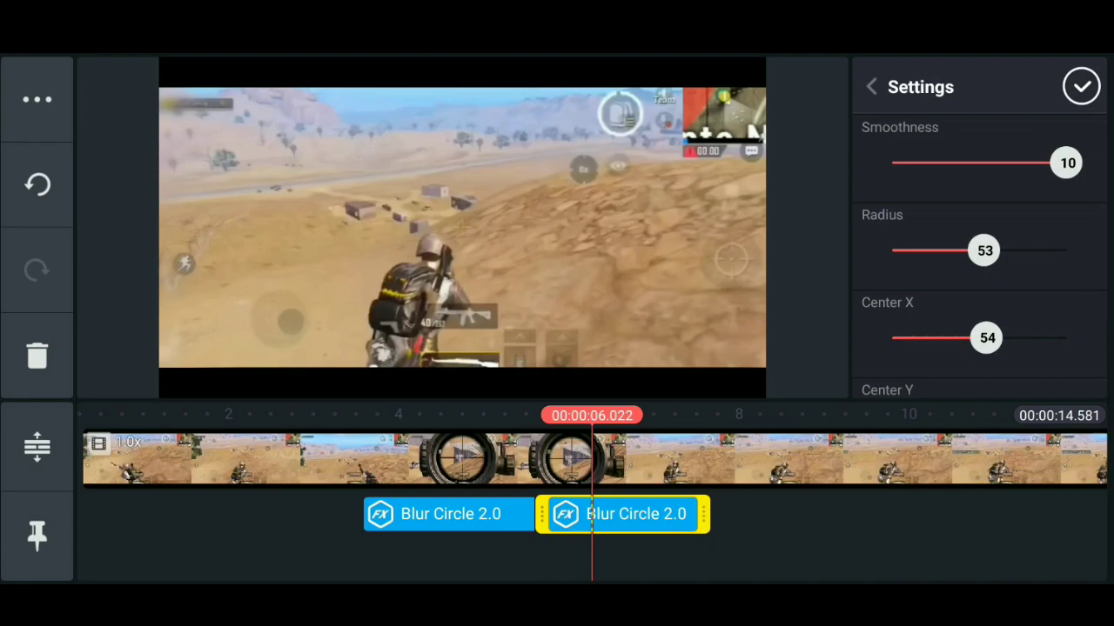
pyautogui.moveTo(783, 459); pyautogui.dragTo(646, 459)
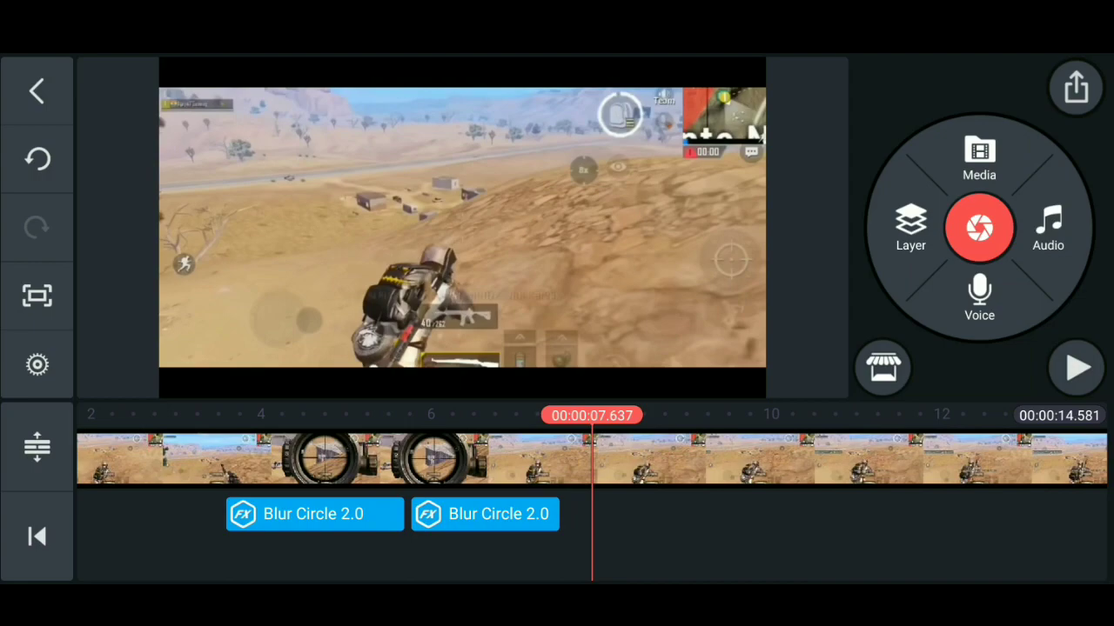
# - Extend the second Blur Circle layer to end exactly at the clip's end
pyautogui.click(485, 514)
pyautogui.moveTo(597, 514); pyautogui.dragTo(1009, 514)
pyautogui.moveTo(594, 515); pyautogui.dragTo(788, 514)
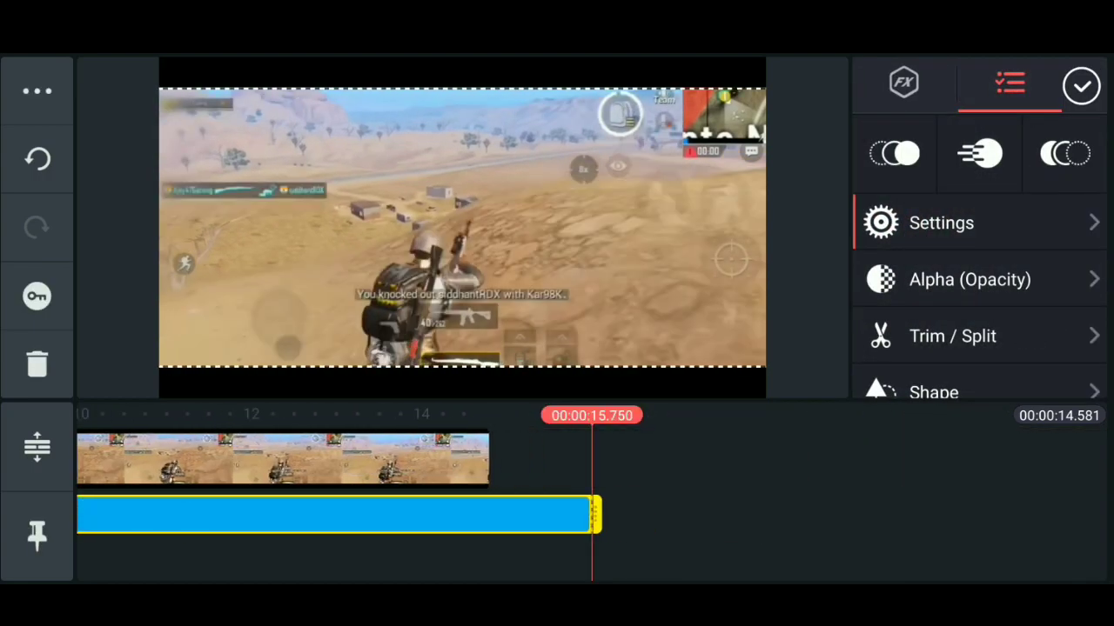
pyautogui.moveTo(594, 514)
pyautogui.mouseDown()
pyautogui.moveTo(496, 514)
pyautogui.moveTo(596, 515)
pyautogui.mouseUp()
pyautogui.click(1082, 85)
# - Play the video from the start, then pause and return to around 4 seconds
pyautogui.moveTo(218, 459); pyautogui.dragTo(948, 458)
pyautogui.moveTo(261, 458); pyautogui.dragTo(748, 458)
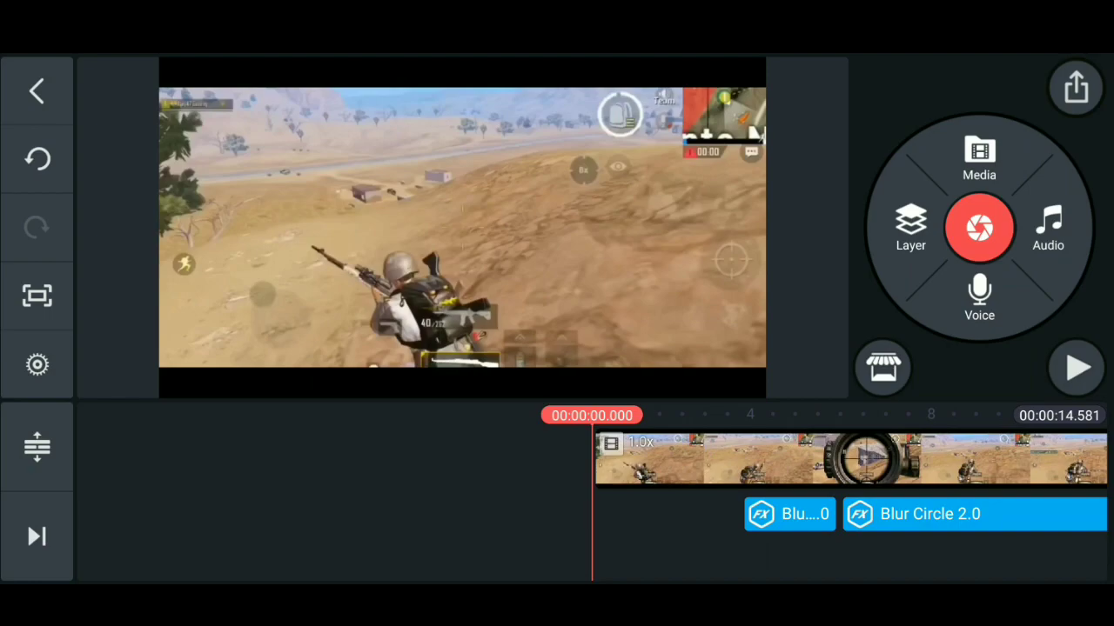
pyautogui.click(1076, 368)
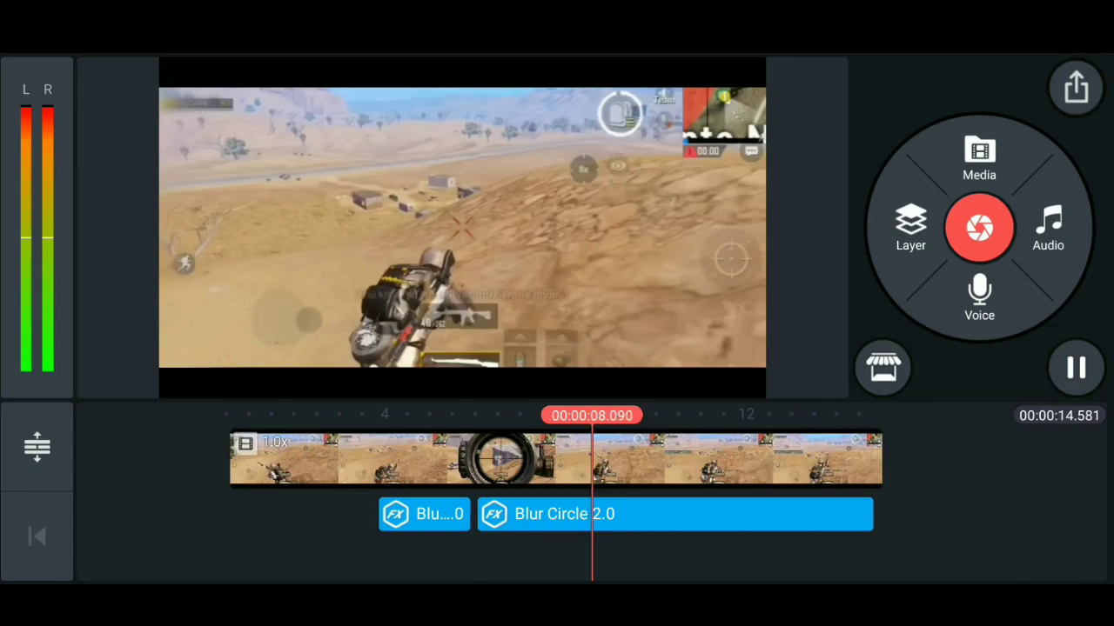
pyautogui.click(1075, 368)
pyautogui.moveTo(435, 459)
pyautogui.mouseDown()
pyautogui.moveTo(654, 458)
pyautogui.moveTo(594, 458)
pyautogui.mouseUp()
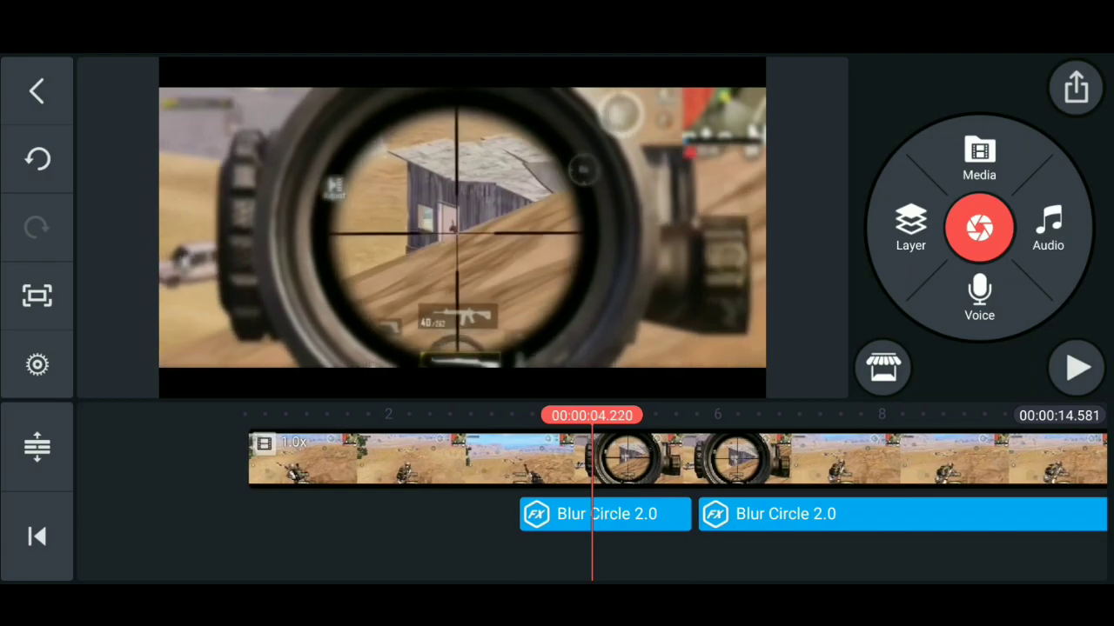
# - Export the video at FHD 1080p and 60 fps, roughly a 52 MB file
pyautogui.click(1077, 88)
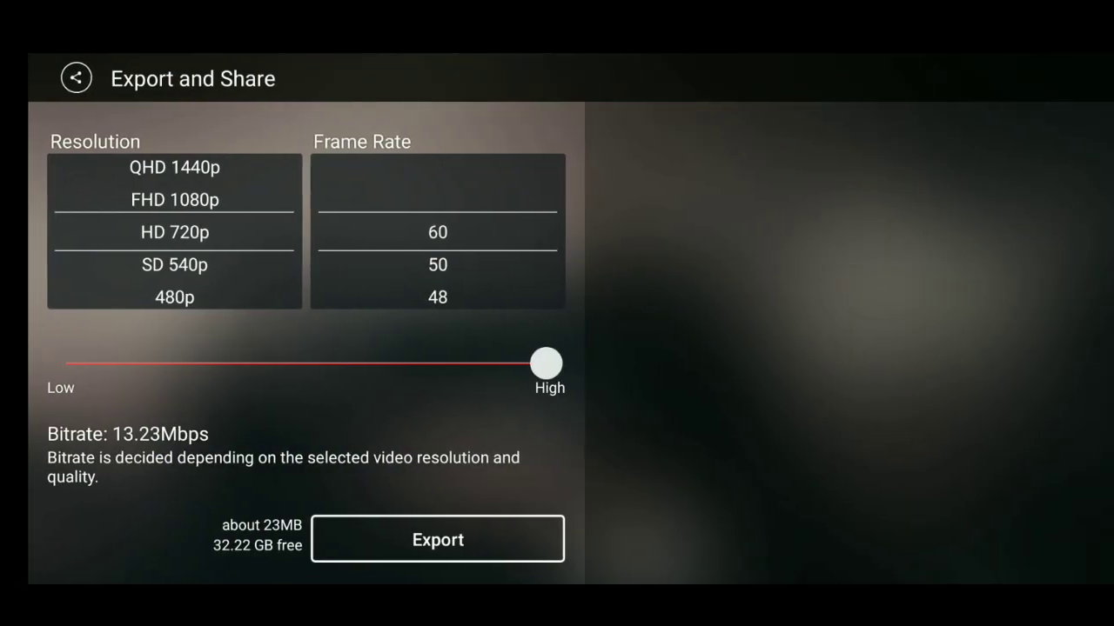
pyautogui.scroll(3, 144, 231)
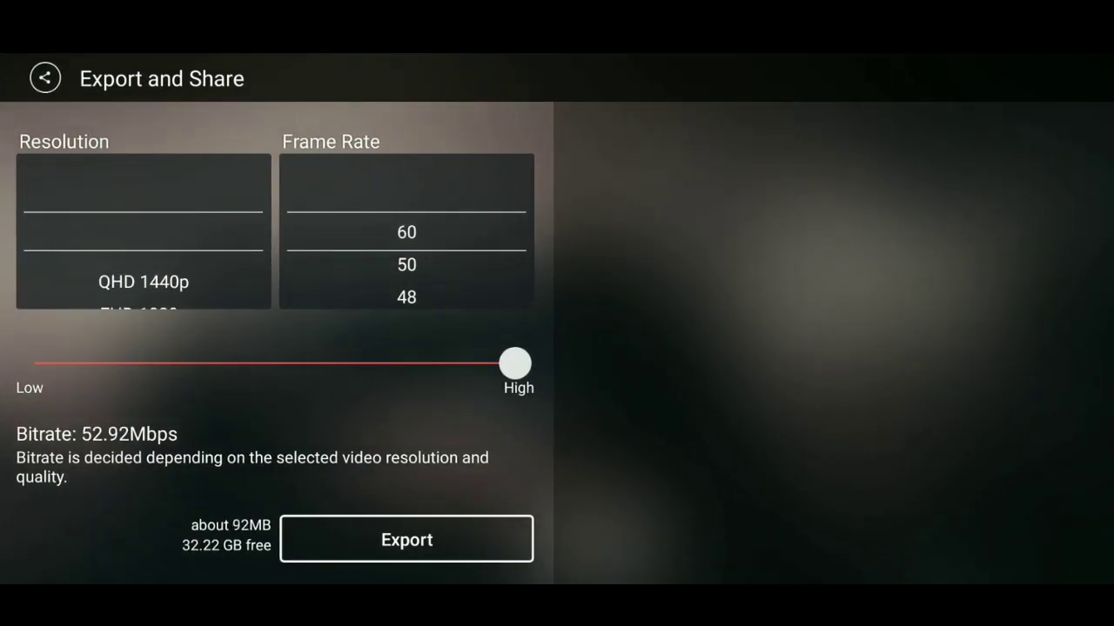
pyautogui.scroll(-3, 143, 232)
pyautogui.scroll(1, 144, 231)
pyautogui.scroll(1, 144, 231)
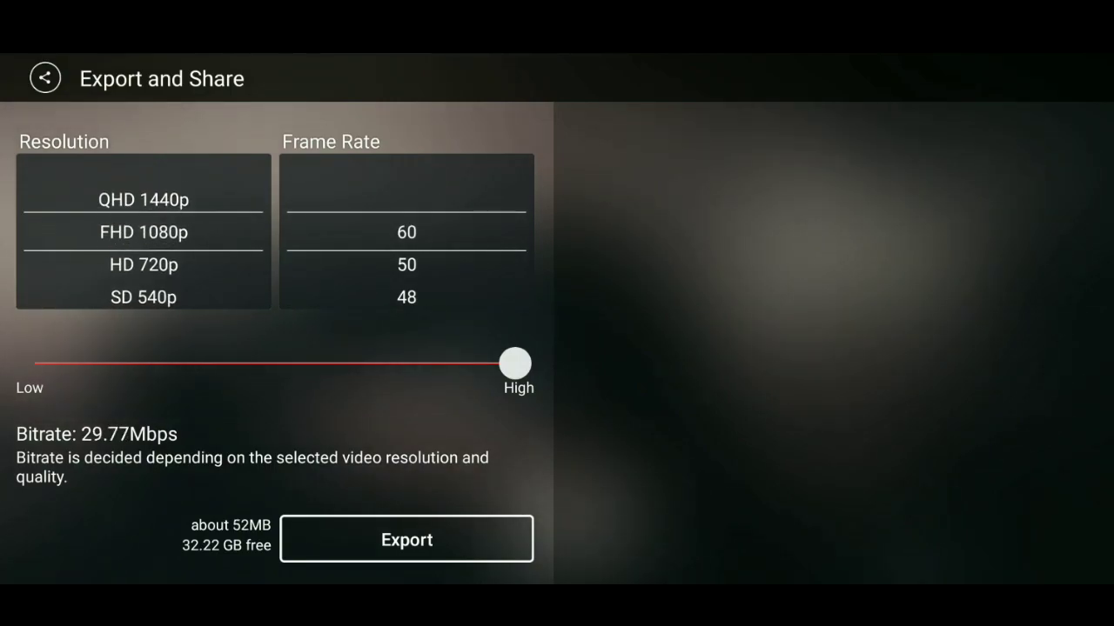
pyautogui.click(407, 539)
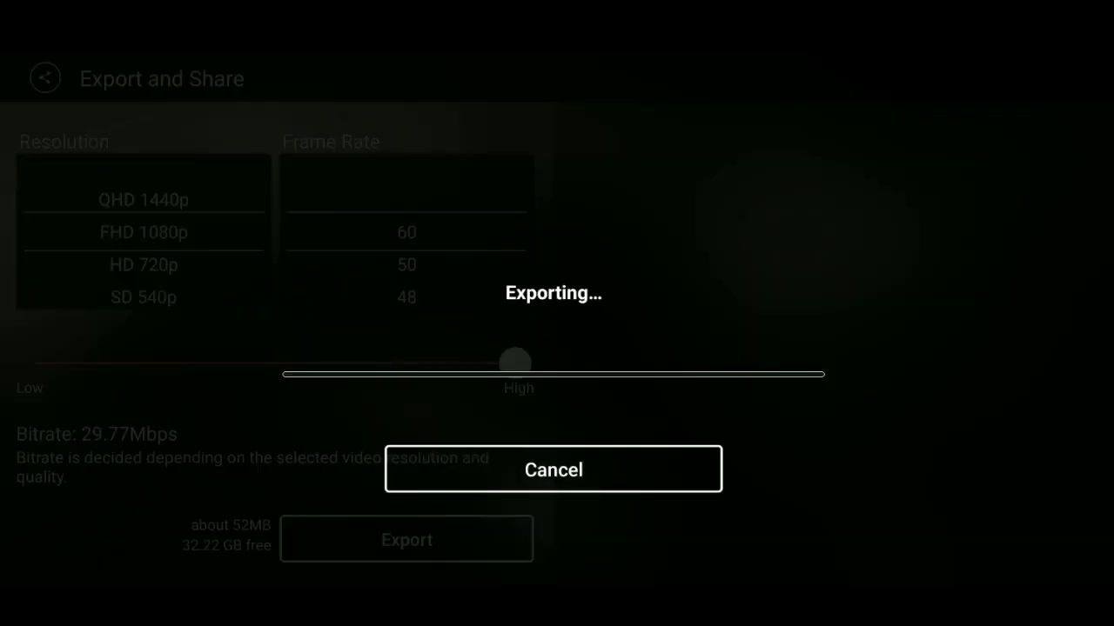